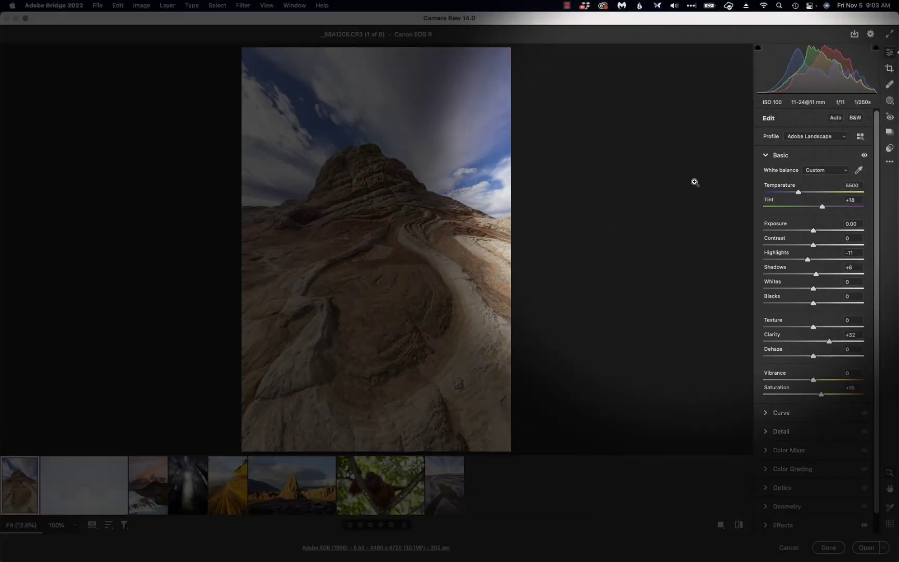
# Paint a size 16 brush mask over the foreground rock around the central hollow and set its exposure to -0.50.
pyautogui.click(890, 101)
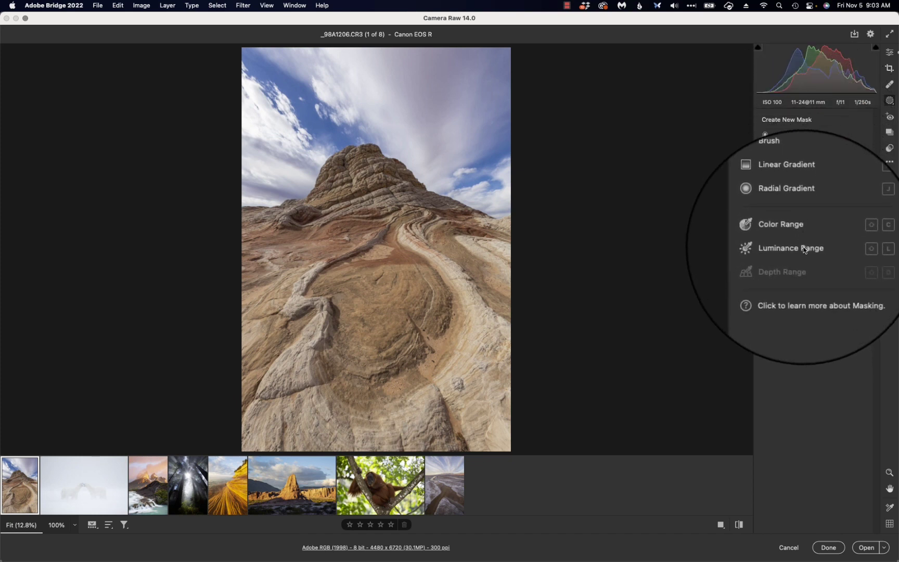
pyautogui.moveTo(805, 252)
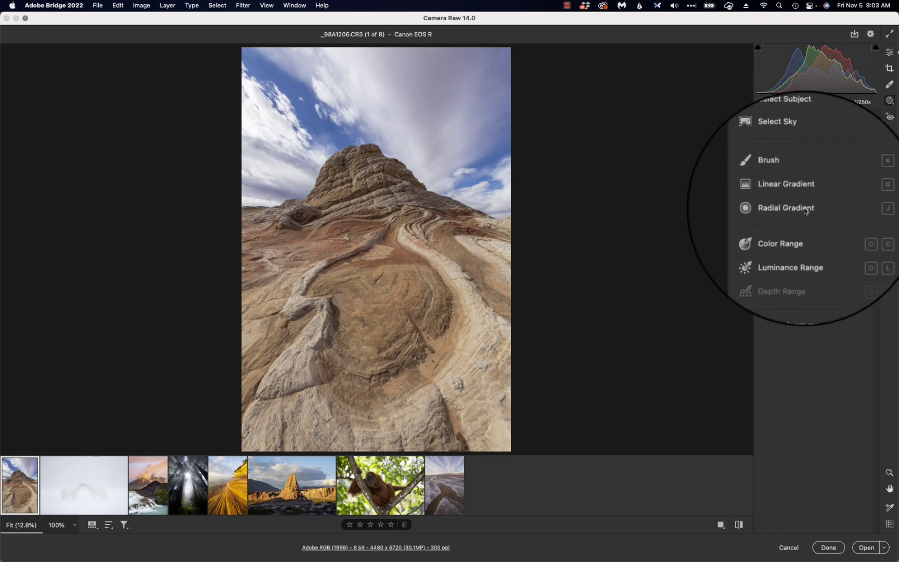
pyautogui.moveTo(805, 210)
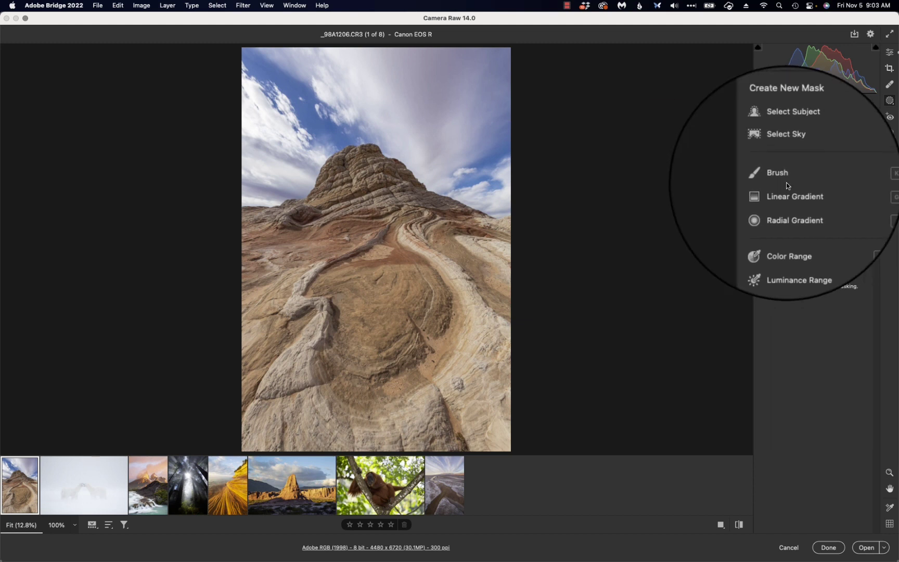
pyautogui.click(781, 176)
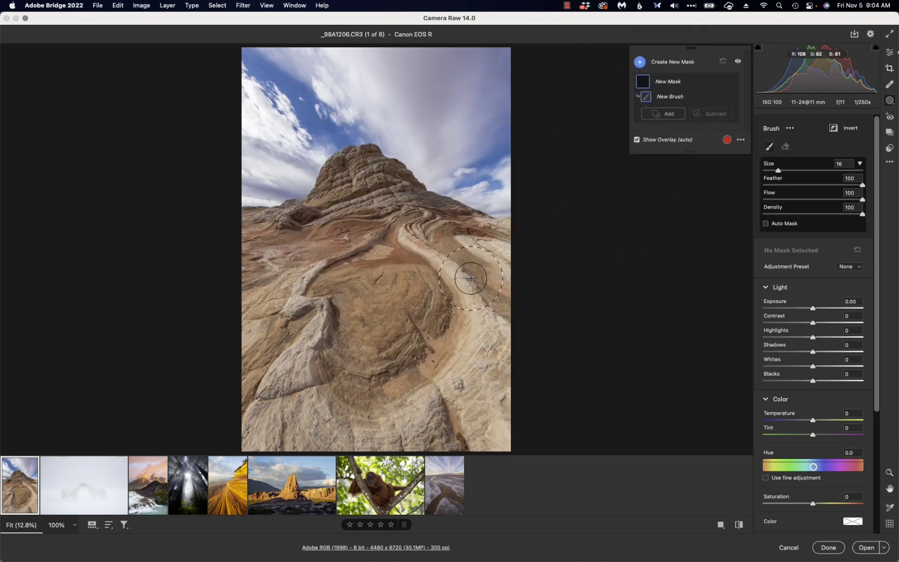
pyautogui.moveTo(471, 281)
pyautogui.mouseDown()
pyautogui.moveTo(491, 360)
pyautogui.moveTo(471, 393)
pyautogui.mouseUp()
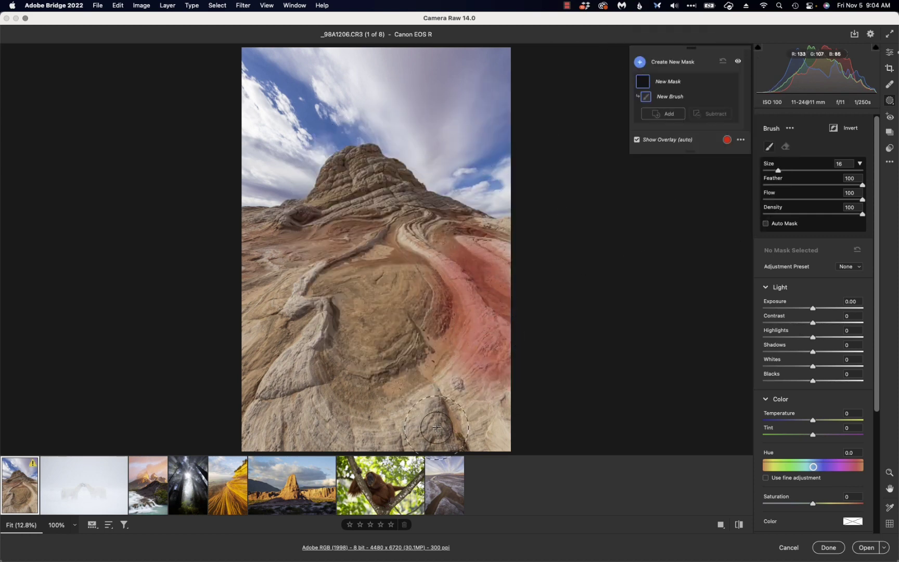
pyautogui.moveTo(436, 427); pyautogui.dragTo(398, 436)
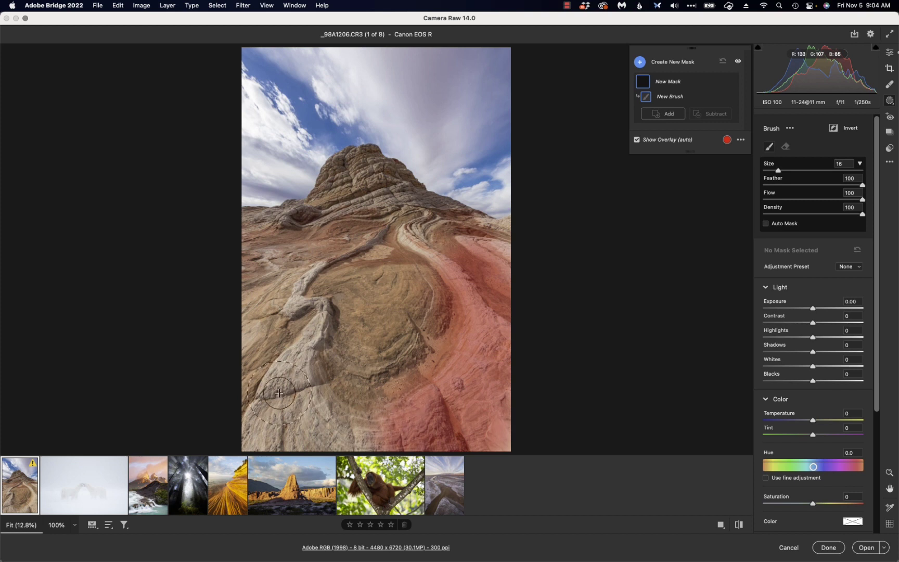
pyautogui.moveTo(280, 393)
pyautogui.mouseDown()
pyautogui.moveTo(292, 422)
pyautogui.moveTo(328, 425)
pyautogui.moveTo(293, 397)
pyautogui.moveTo(297, 340)
pyautogui.moveTo(260, 397)
pyautogui.moveTo(253, 430)
pyautogui.moveTo(400, 428)
pyautogui.mouseUp()
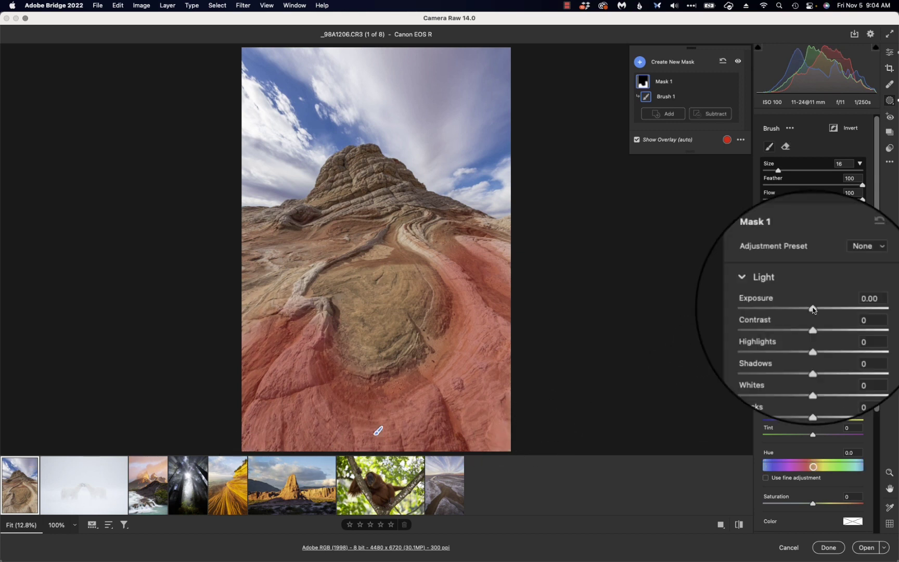
pyautogui.moveTo(814, 309); pyautogui.dragTo(806, 308)
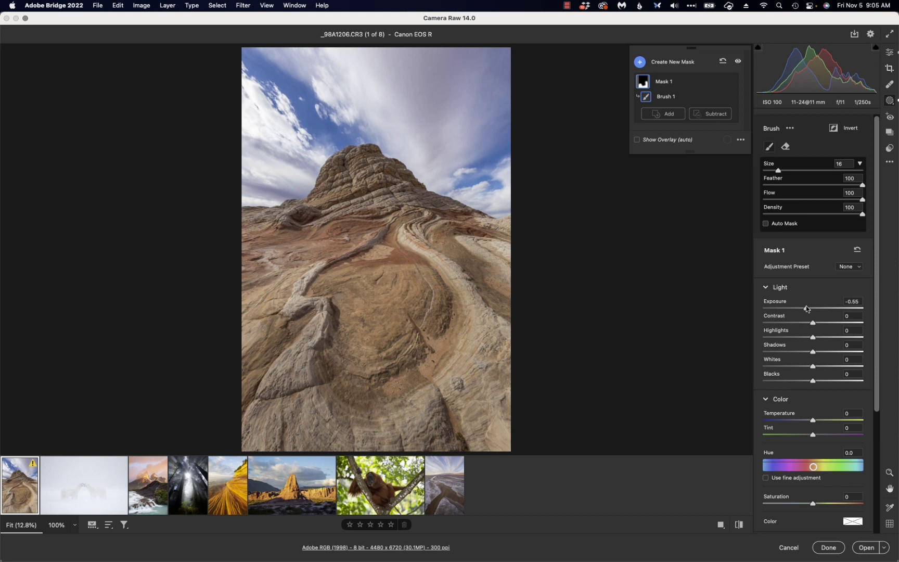
pyautogui.moveTo(806, 309); pyautogui.dragTo(807, 310)
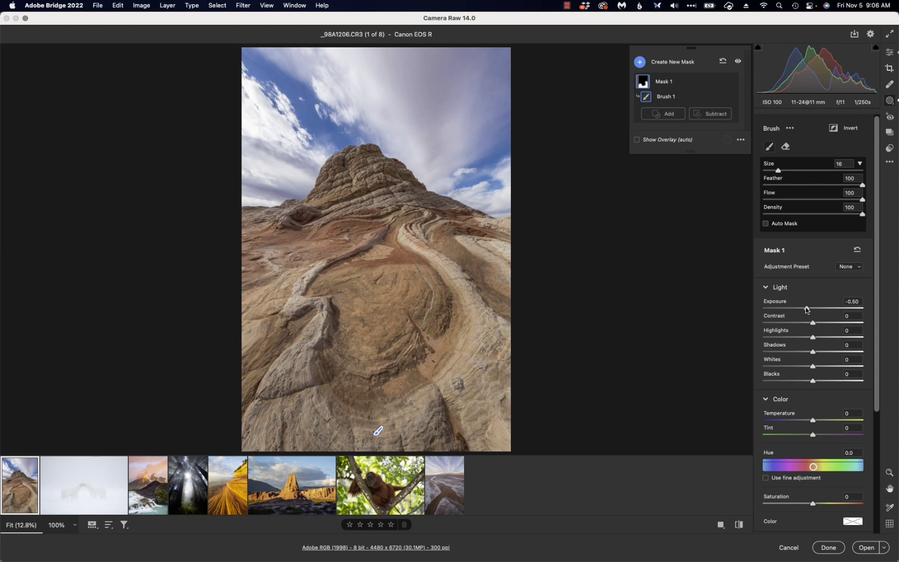
# Create a second mask with Select Sky, set its exposure to -0.85 and raise its Dehaze slightly.
pyautogui.click(678, 62)
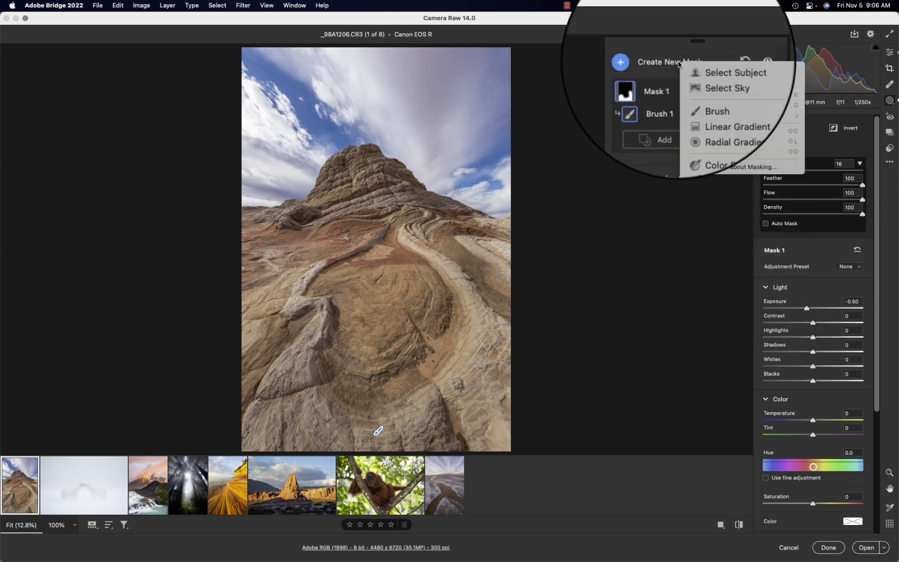
pyautogui.click(711, 79)
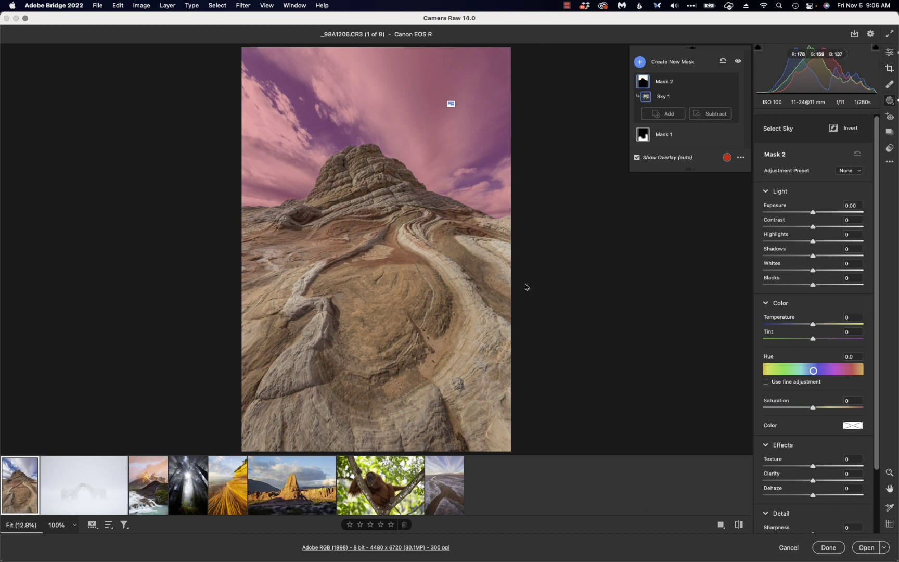
pyautogui.moveTo(814, 213); pyautogui.dragTo(804, 216)
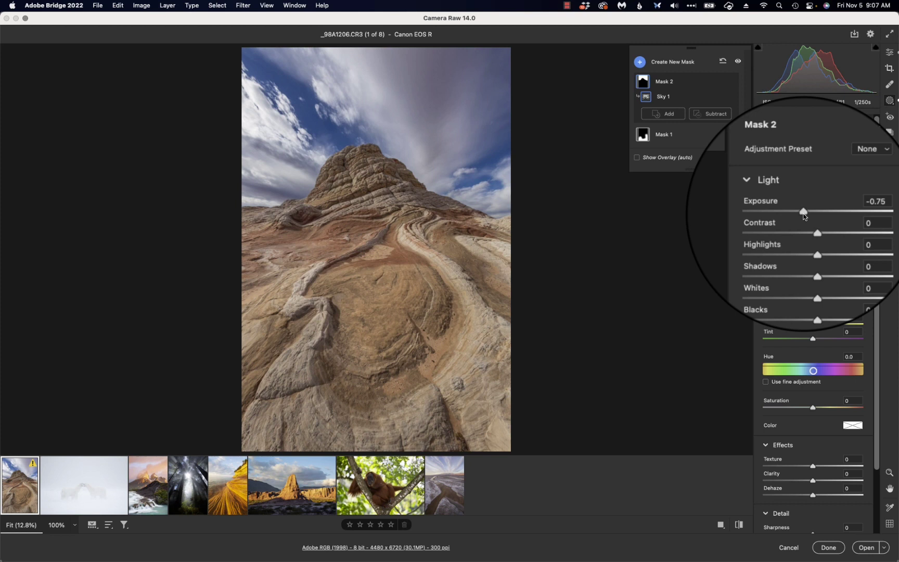
pyautogui.moveTo(804, 216); pyautogui.dragTo(804, 216)
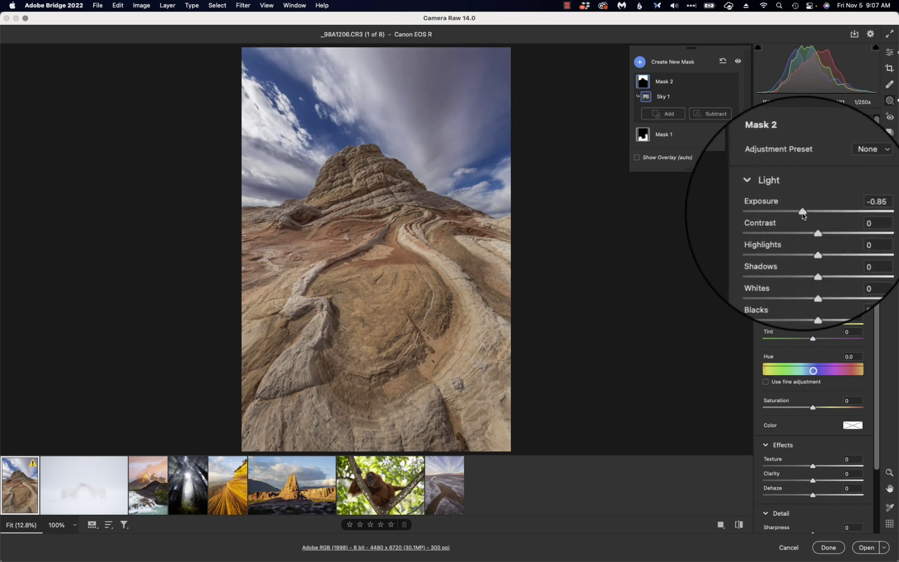
pyautogui.moveTo(812, 495); pyautogui.dragTo(821, 494)
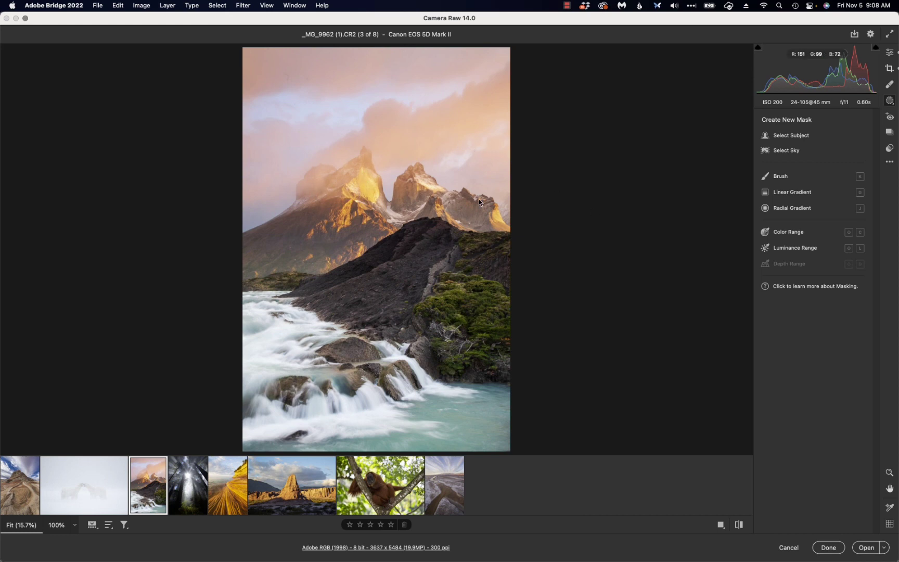
# Mask the sky of the mountain river photo with Select Sky and set the mask's exposure to -0.90.
pyautogui.click(783, 150)
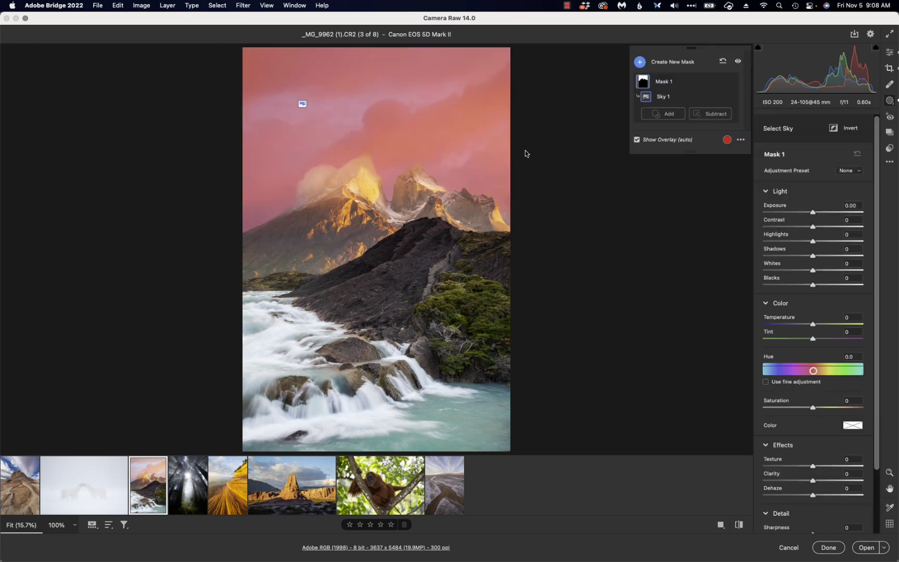
pyautogui.moveTo(813, 213); pyautogui.dragTo(799, 211)
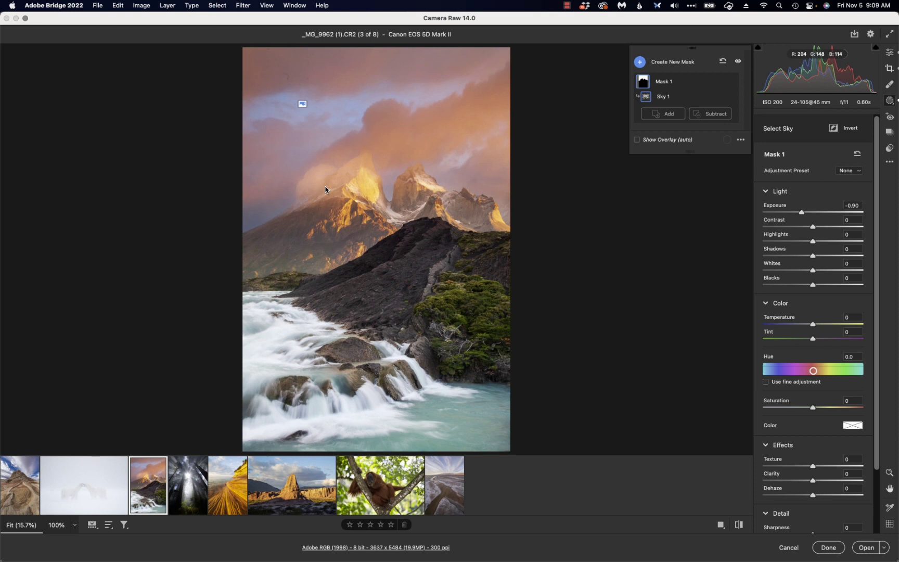
# Add a brush to the sky mask, paint over the mountain peaks and slopes, and set the mask's exposure to -0.45.
pyautogui.click(669, 115)
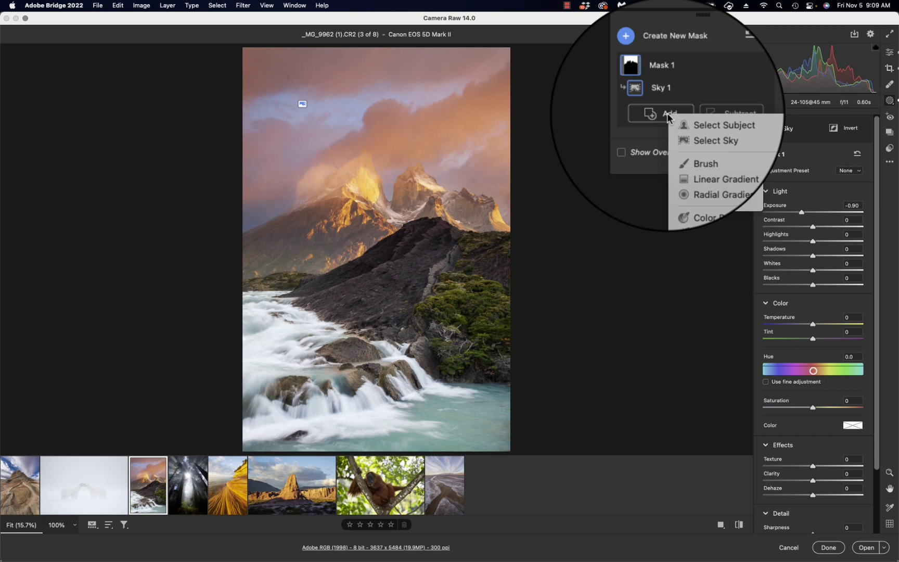
pyautogui.click(707, 146)
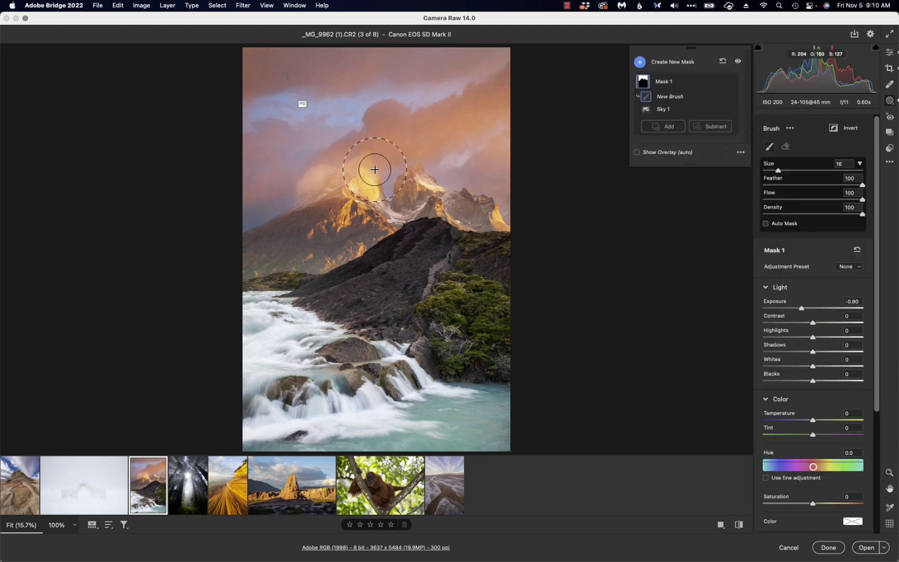
pyautogui.moveTo(367, 171)
pyautogui.mouseDown()
pyautogui.moveTo(304, 180)
pyautogui.moveTo(482, 185)
pyautogui.mouseUp()
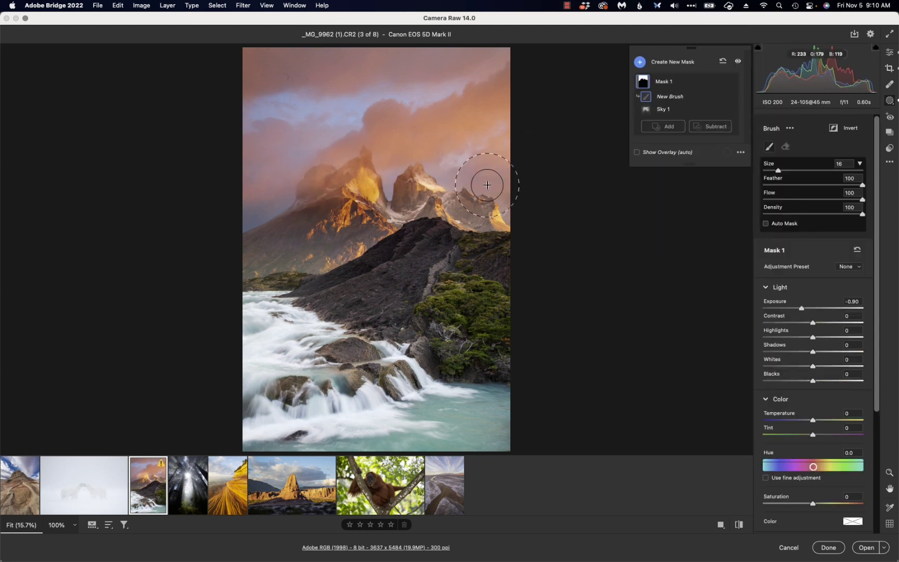
pyautogui.moveTo(271, 243)
pyautogui.mouseDown()
pyautogui.moveTo(245, 250)
pyautogui.moveTo(322, 237)
pyautogui.moveTo(291, 263)
pyautogui.mouseUp()
pyautogui.moveTo(802, 308); pyautogui.dragTo(808, 309)
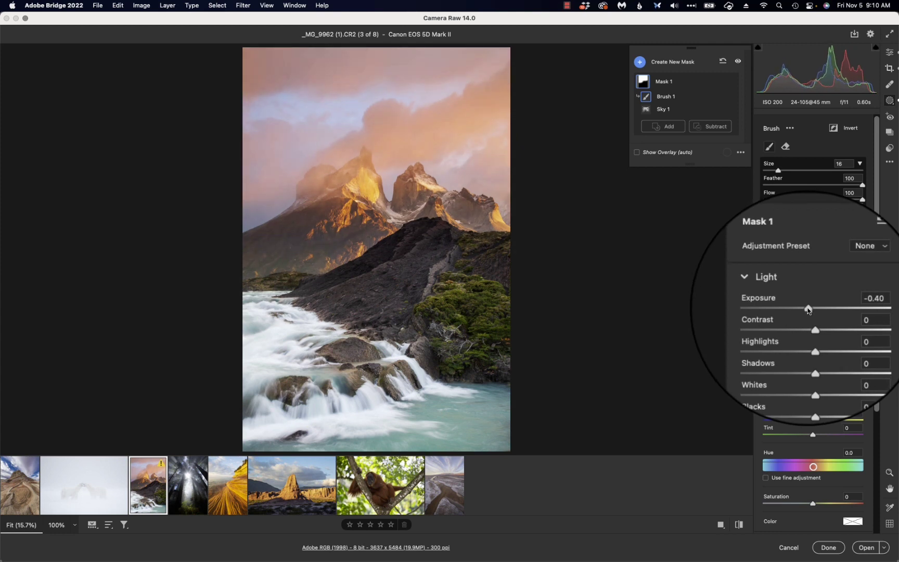
pyautogui.moveTo(809, 309); pyautogui.dragTo(808, 310)
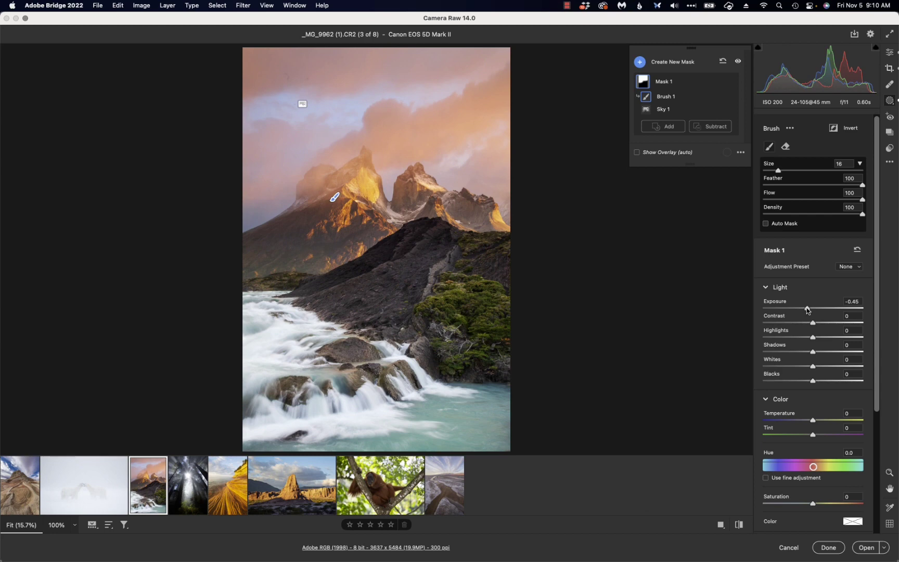
# In the yellow striped shoreline photo, create a Select Sky mask with exposure -0.30, Dehaze +10 and saturation +5.
pyautogui.click(224, 490)
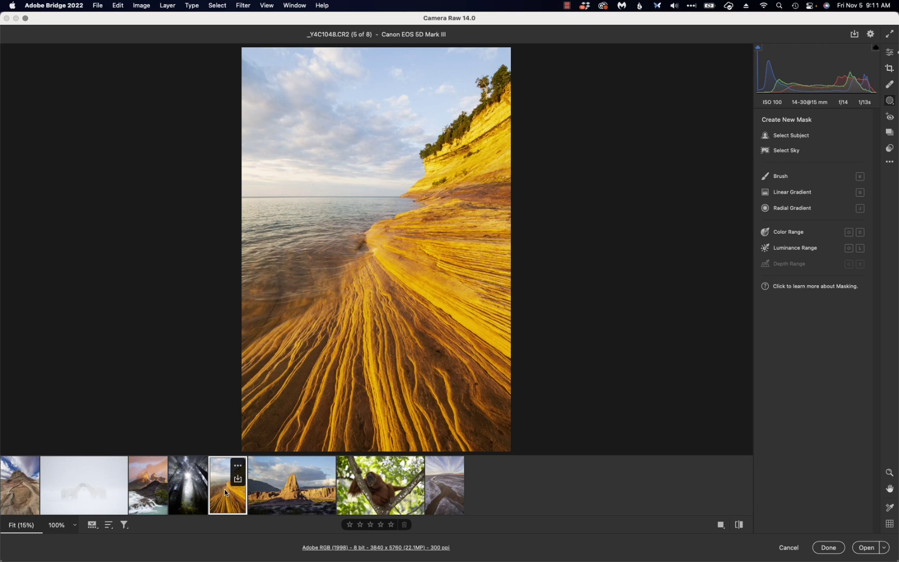
pyautogui.click(787, 150)
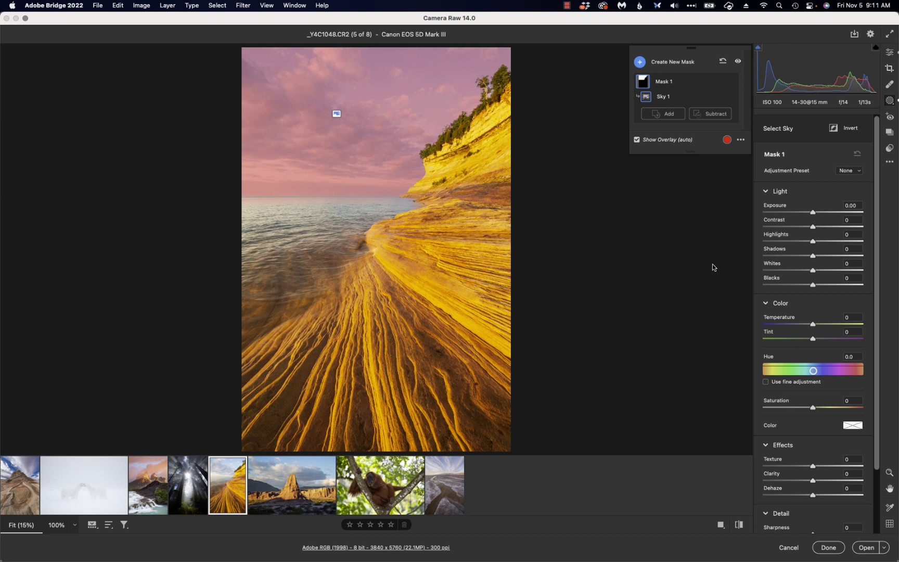
pyautogui.moveTo(813, 212); pyautogui.dragTo(809, 212)
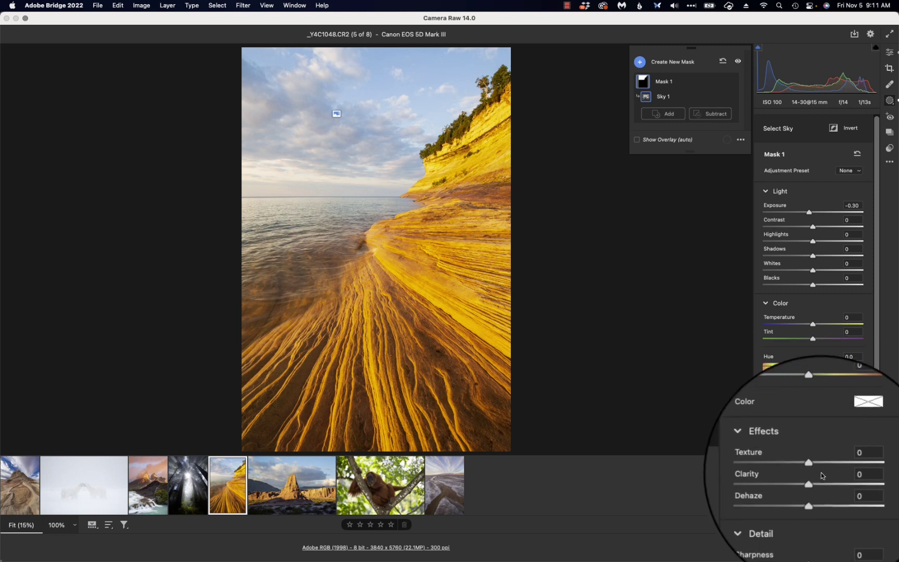
pyautogui.moveTo(812, 494); pyautogui.dragTo(818, 495)
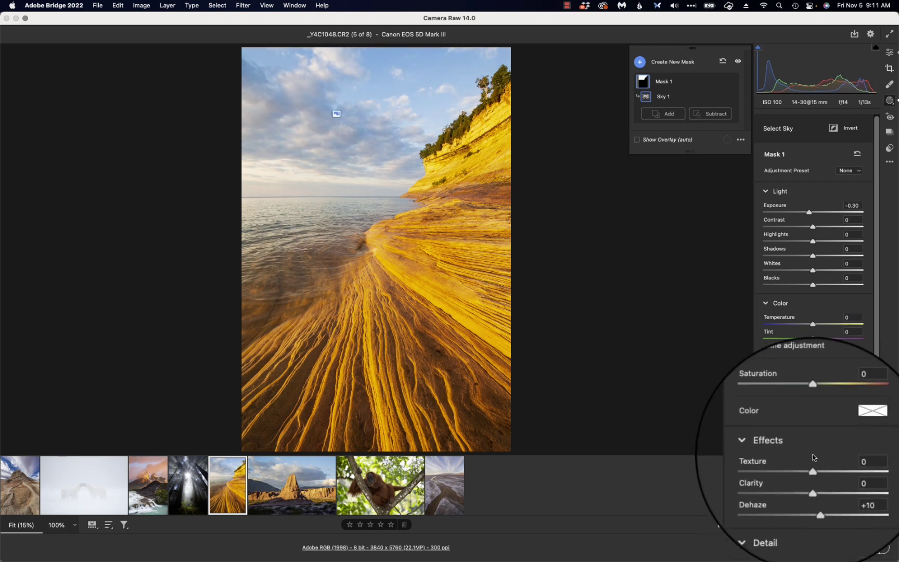
pyautogui.moveTo(813, 412); pyautogui.dragTo(815, 414)
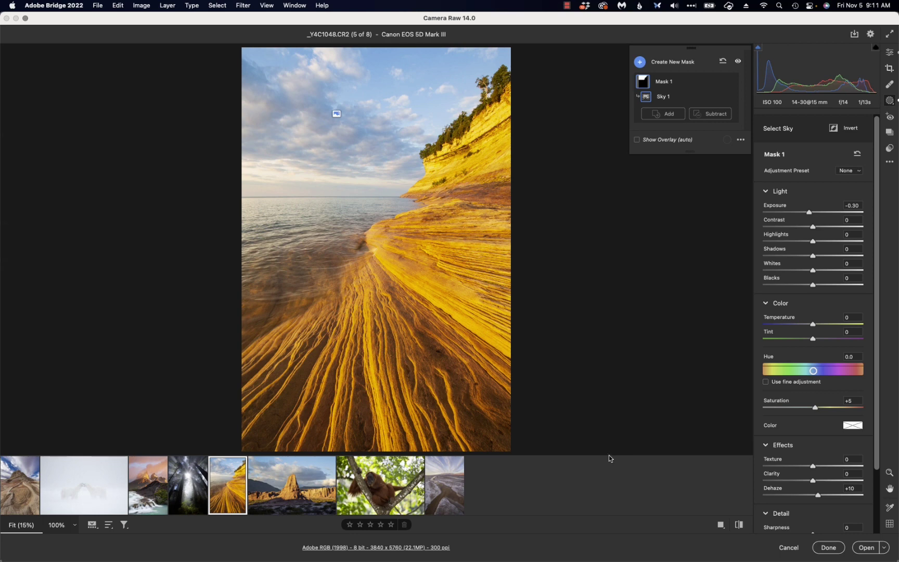
# In the orangutan photo, create a Select Subject mask and set its exposure to +0.45.
pyautogui.click(367, 499)
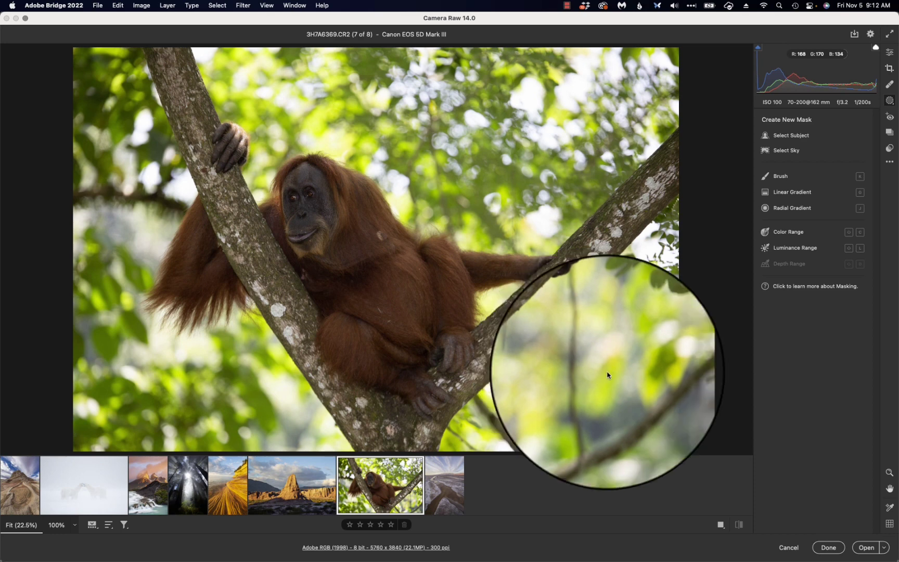
pyautogui.click(799, 136)
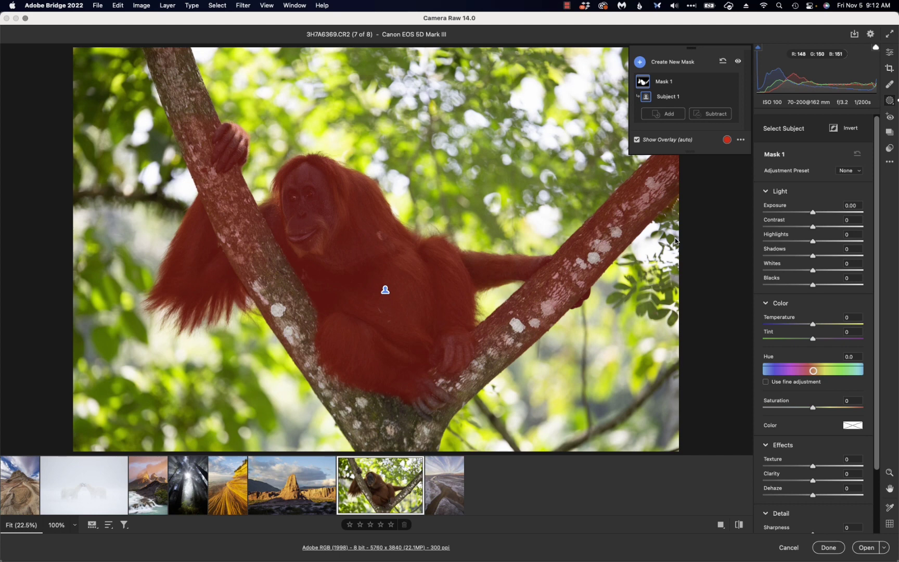
pyautogui.moveTo(813, 213); pyautogui.dragTo(819, 214)
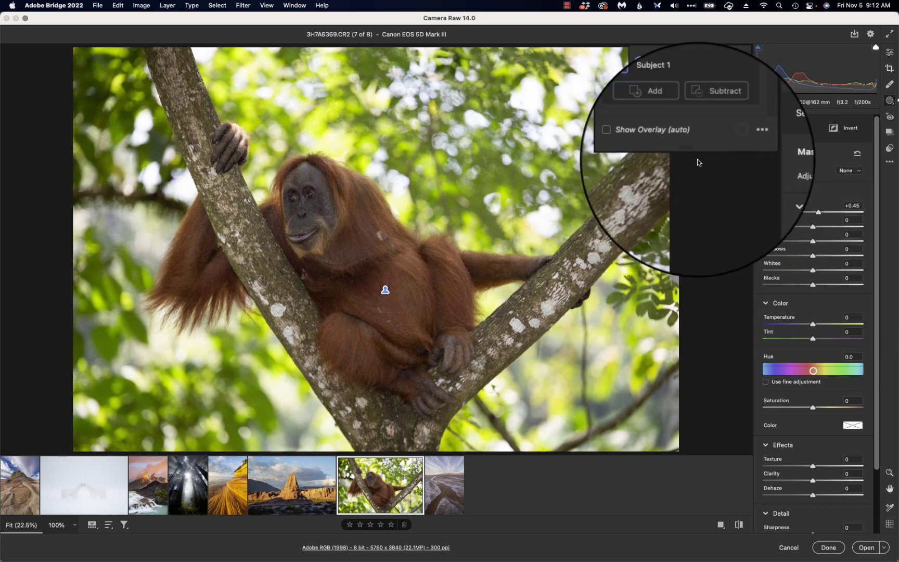
# Subtract the tree branches from the orangutan's subject mask with a brush reduced to size 8.
pyautogui.click(711, 119)
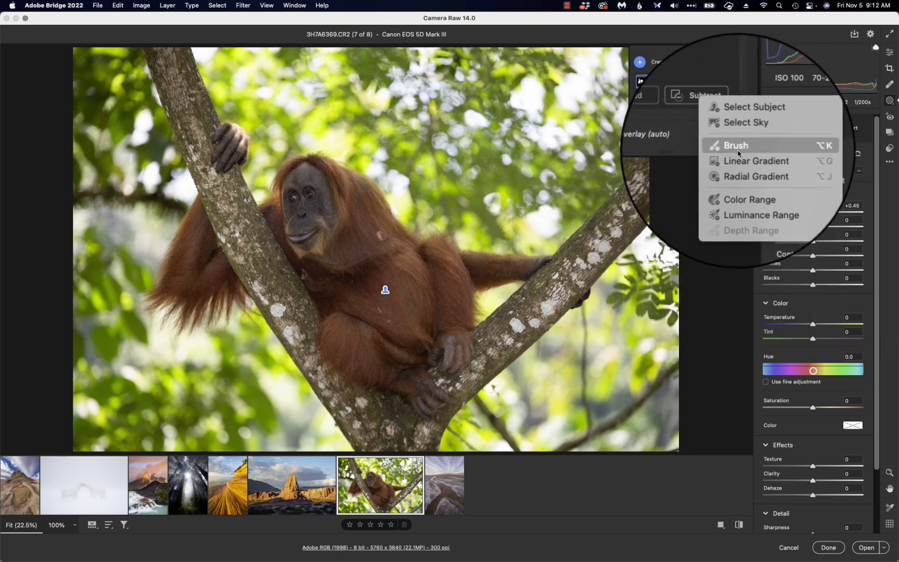
pyautogui.click(737, 148)
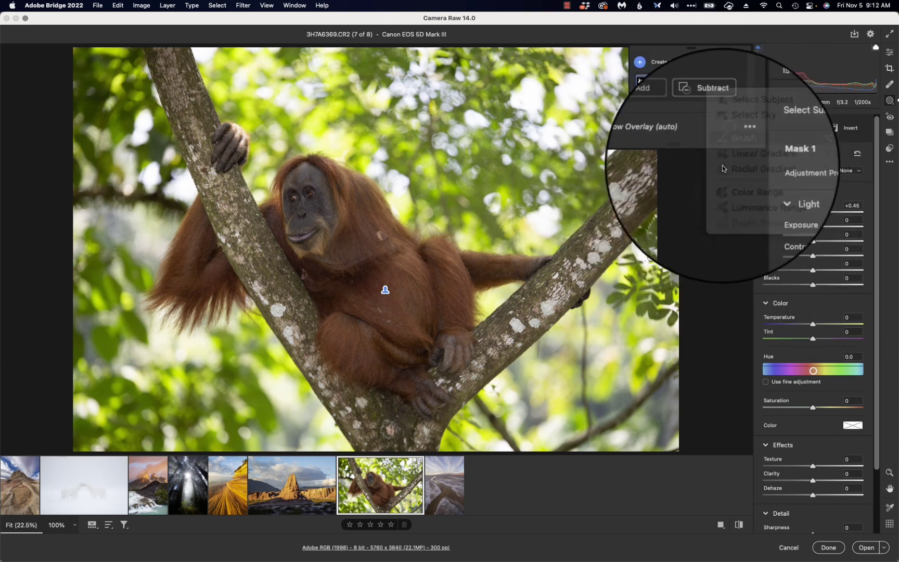
pyautogui.press('[')
pyautogui.press('[')
pyautogui.press('[')
pyautogui.press('[')
pyautogui.press('[')
pyautogui.press('[')
pyautogui.press('[')
pyautogui.press('[')
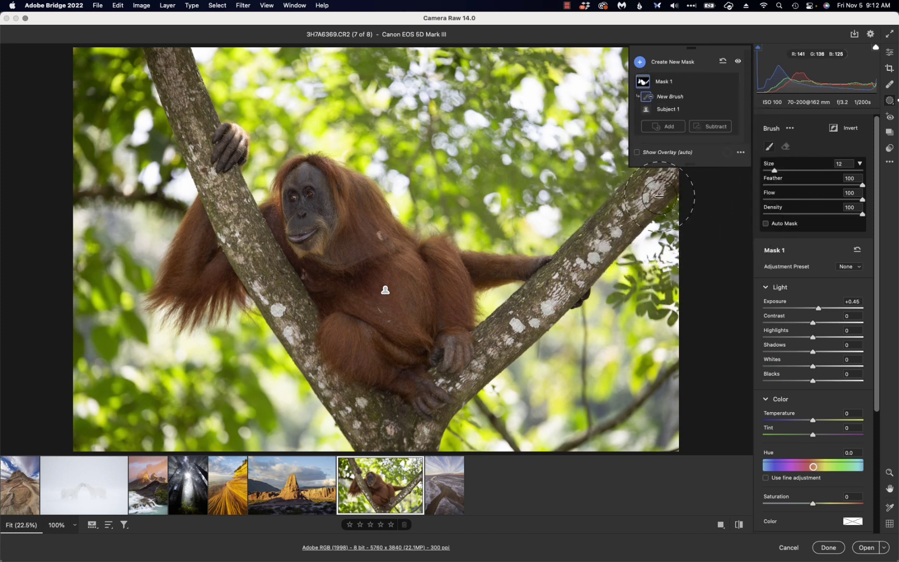
pyautogui.moveTo(655, 192)
pyautogui.mouseDown()
pyautogui.moveTo(404, 423)
pyautogui.moveTo(351, 412)
pyautogui.moveTo(333, 371)
pyautogui.moveTo(294, 325)
pyautogui.moveTo(272, 253)
pyautogui.moveTo(218, 159)
pyautogui.moveTo(207, 104)
pyautogui.mouseUp()
pyautogui.moveTo(205, 211); pyautogui.dragTo(258, 276)
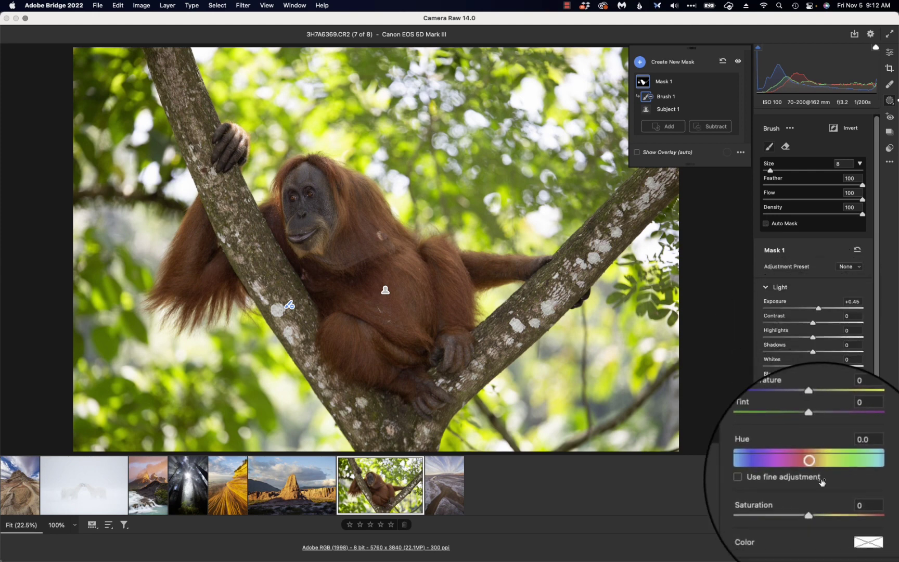
# Set the orangutan mask's saturation to +69 and temperature to +8.
pyautogui.moveTo(810, 504); pyautogui.dragTo(846, 500)
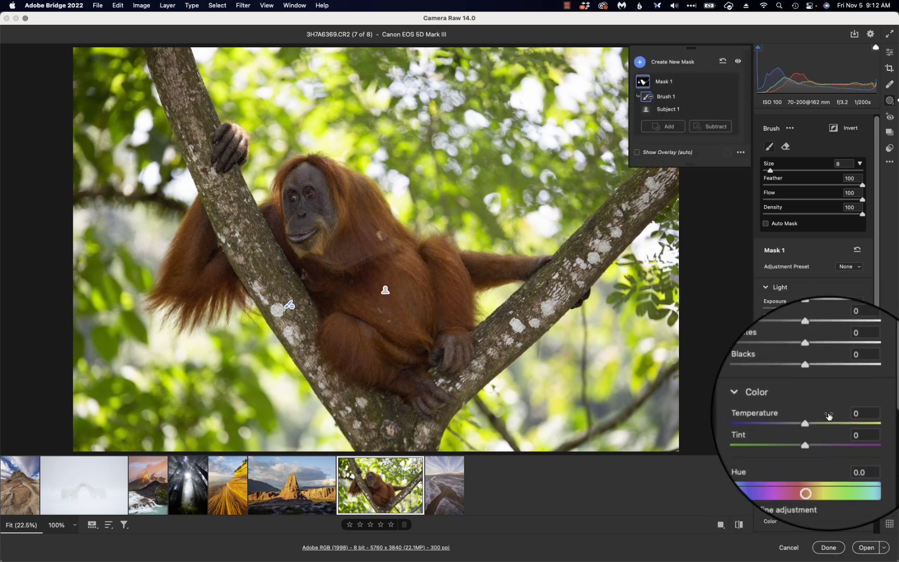
pyautogui.click(815, 418)
pyautogui.moveTo(816, 419); pyautogui.dragTo(818, 421)
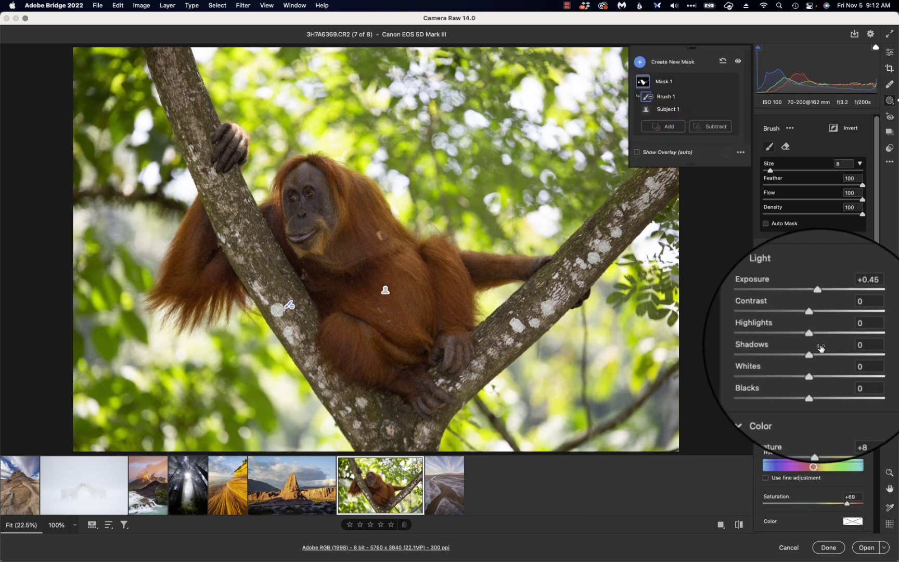
# Raise the orangutan mask's exposure to +0.55 and create a second Select Subject mask, inverted to cover the background.
pyautogui.moveTo(819, 309); pyautogui.dragTo(820, 310)
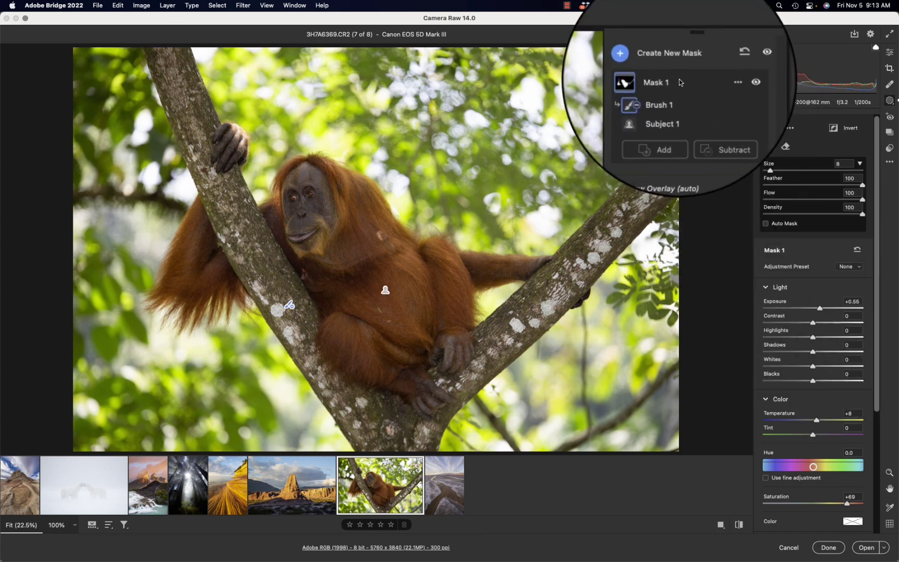
pyautogui.click(670, 62)
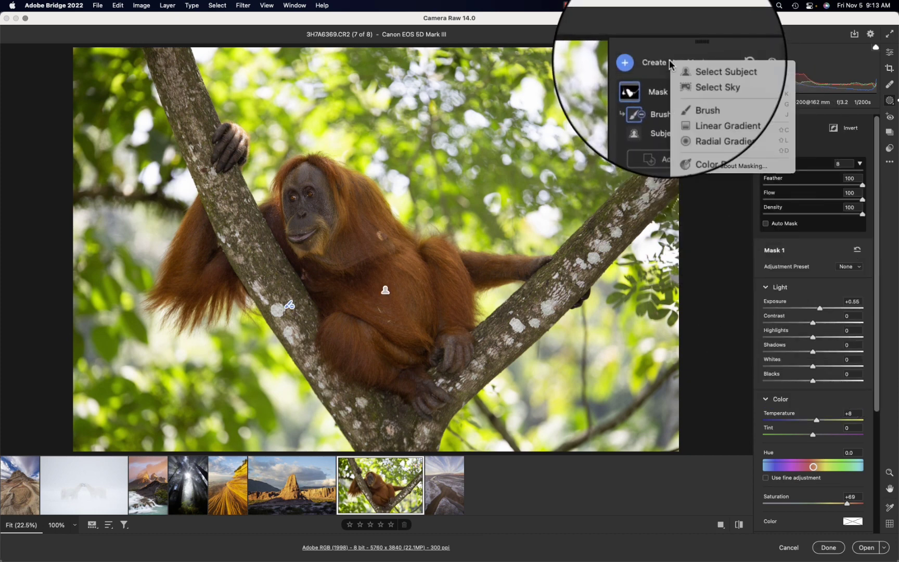
pyautogui.click(671, 63)
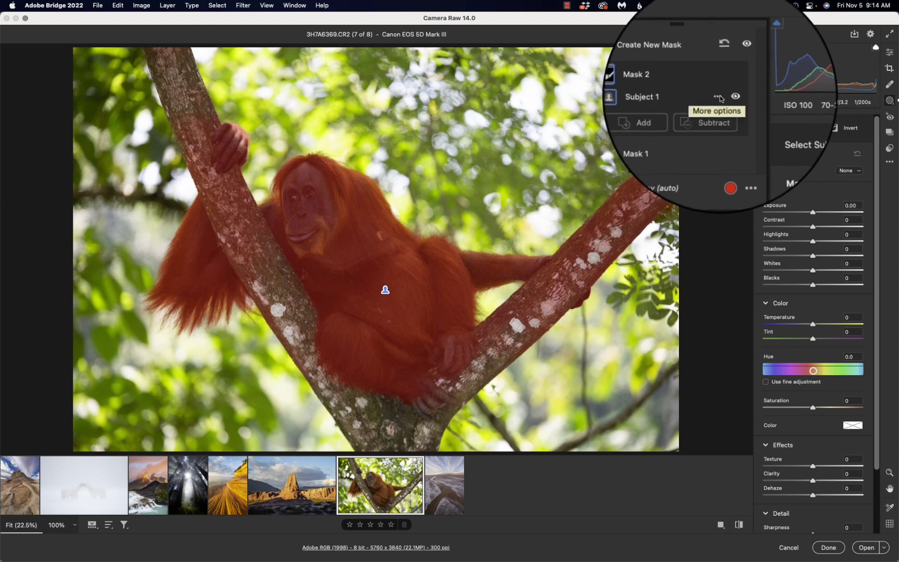
pyautogui.click(721, 98)
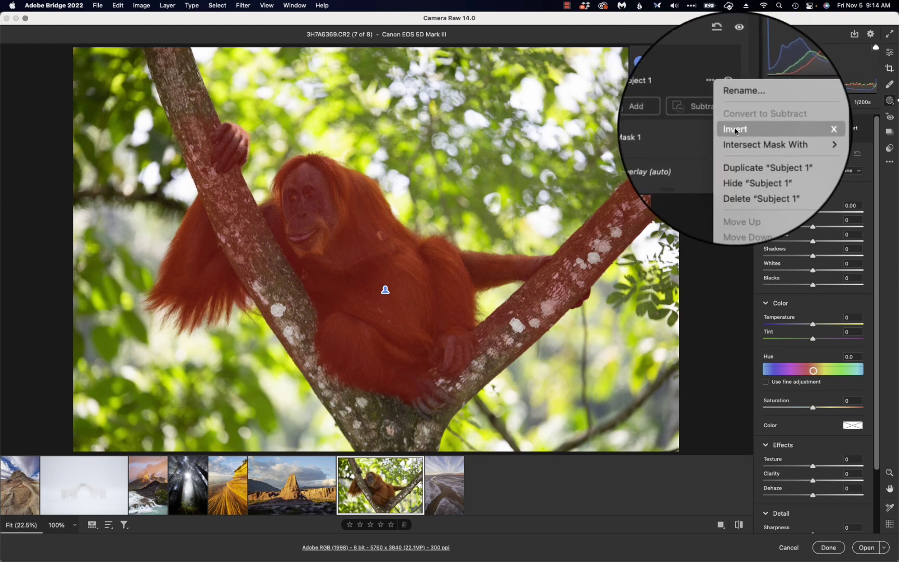
pyautogui.click(735, 130)
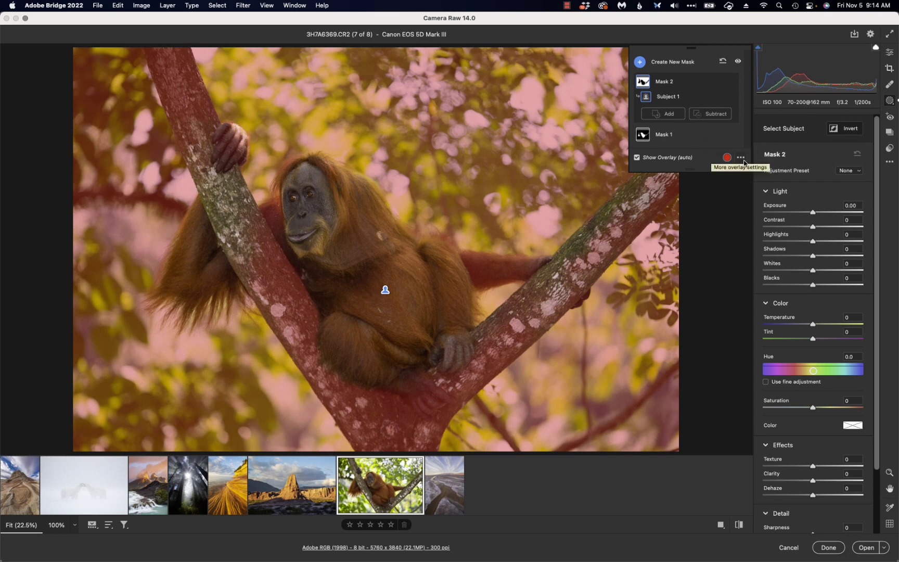
# Set the inverted background mask's exposure to -0.55, highlights to -18 and saturation to +8.
pyautogui.moveTo(813, 213); pyautogui.dragTo(804, 241)
pyautogui.moveTo(812, 407); pyautogui.dragTo(815, 408)
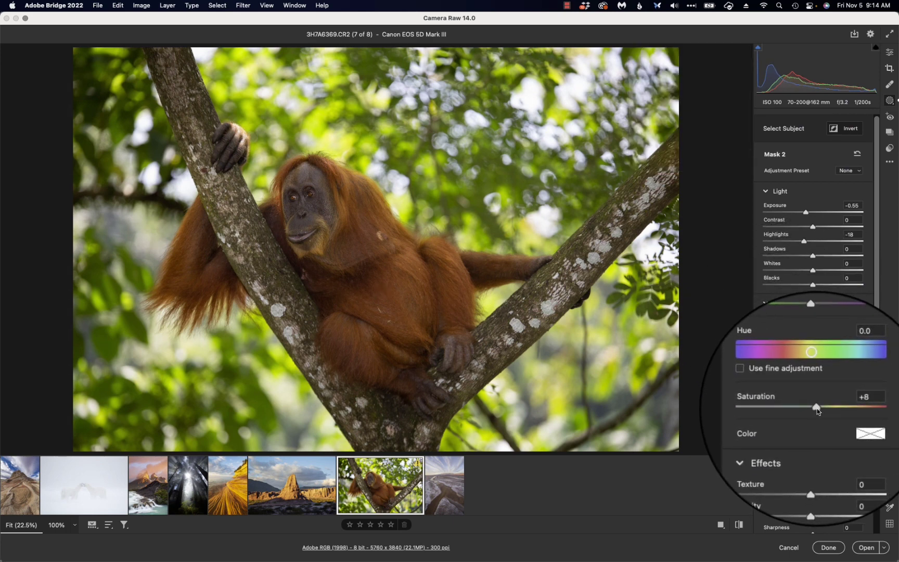
pyautogui.moveTo(806, 358)
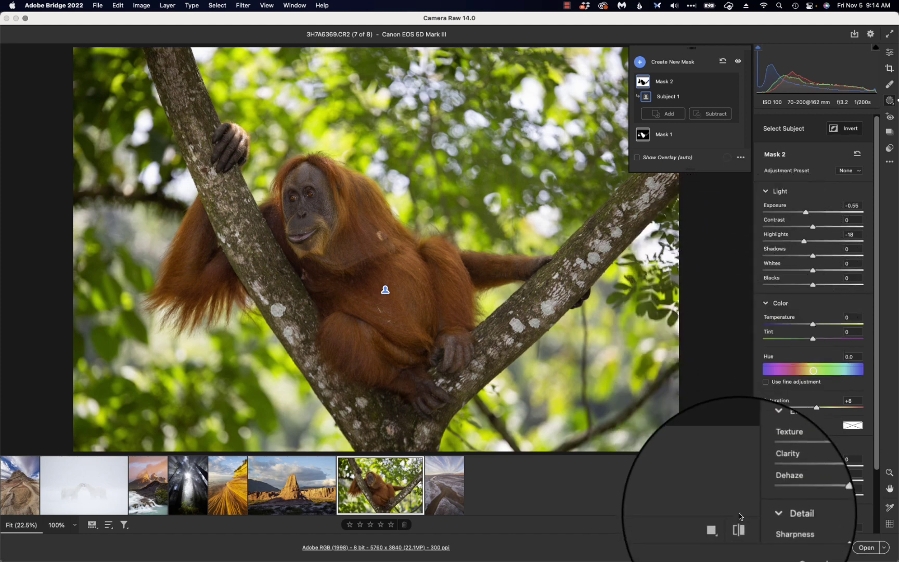
# Compare the orangutan photo before and after the adjustments, outside the masking view.
pyautogui.press('e')
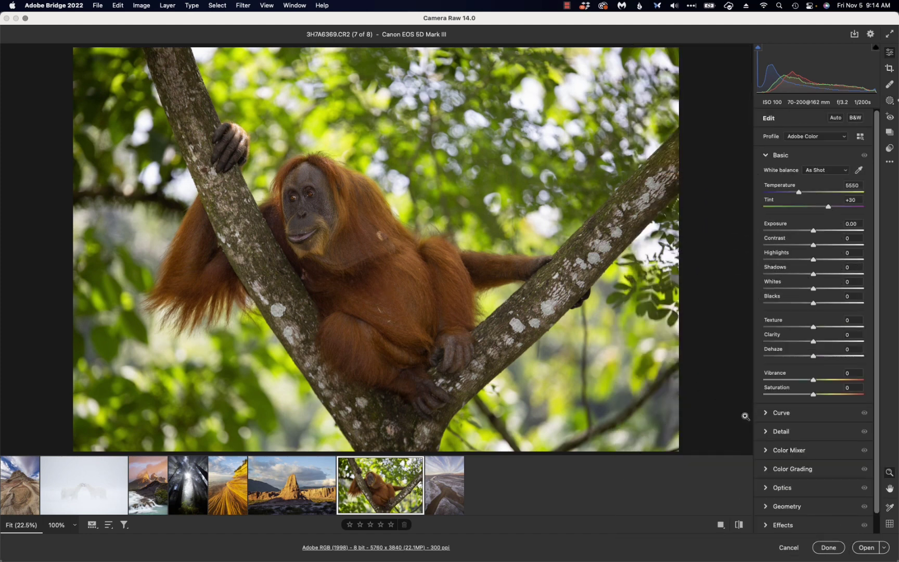
pyautogui.click(740, 525)
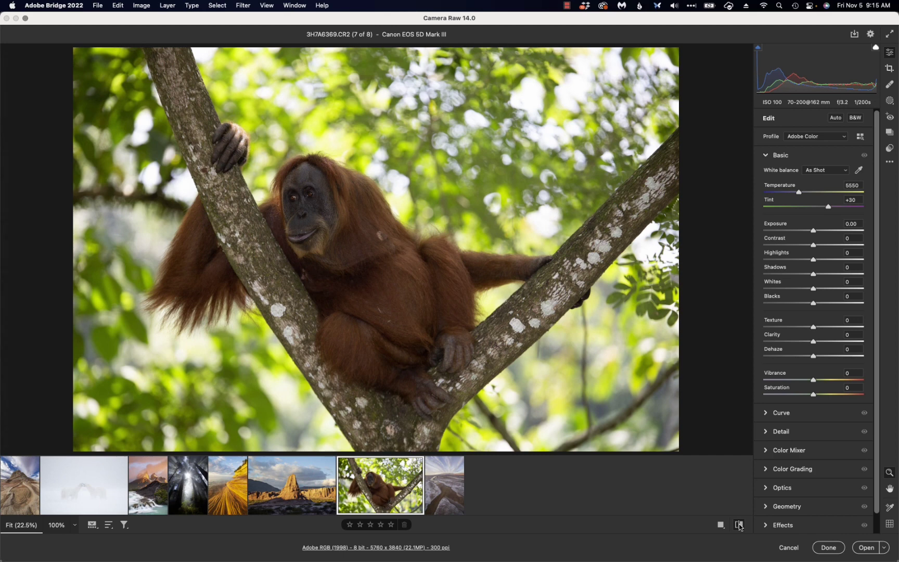
pyautogui.click(739, 526)
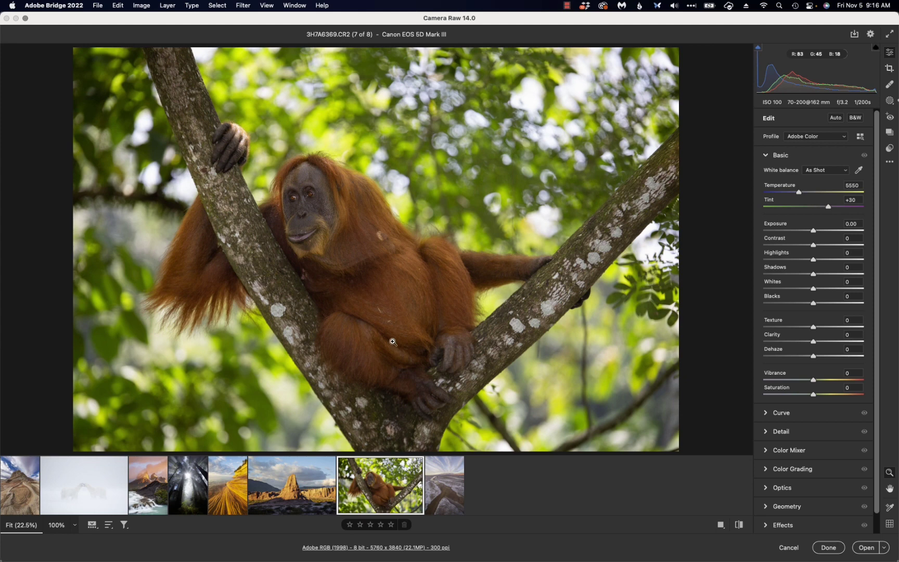
# In the polar bear photo, create a Select Subject mask covering both bears.
pyautogui.click(83, 485)
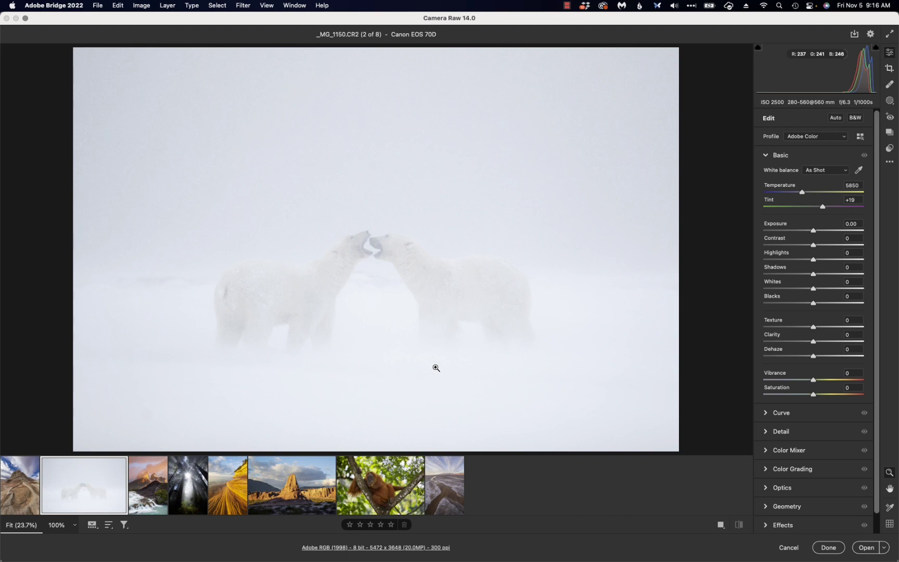
pyautogui.click(890, 100)
pyautogui.click(791, 136)
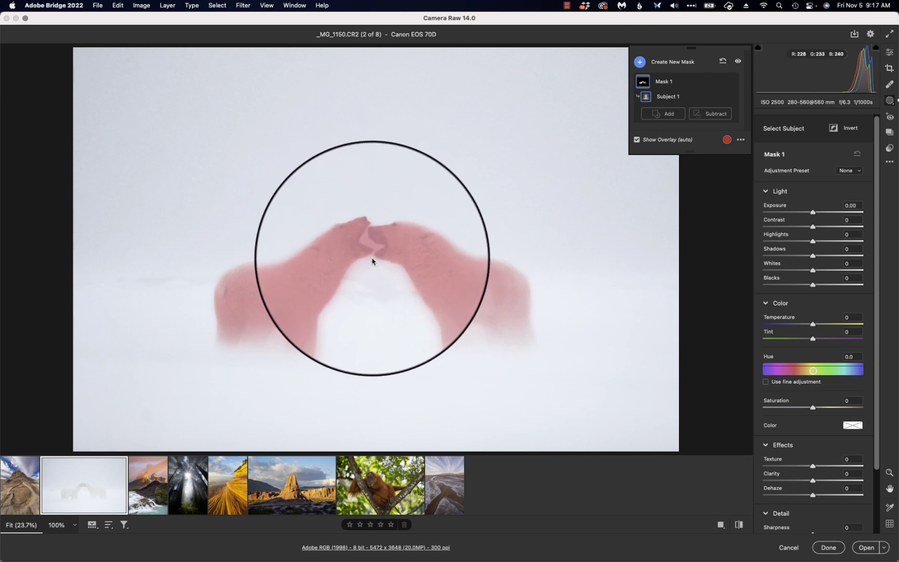
# Subtract the gap between the bears' muzzles and the area just above their heads from the subject mask with a brush of size 3.
pyautogui.click(890, 53)
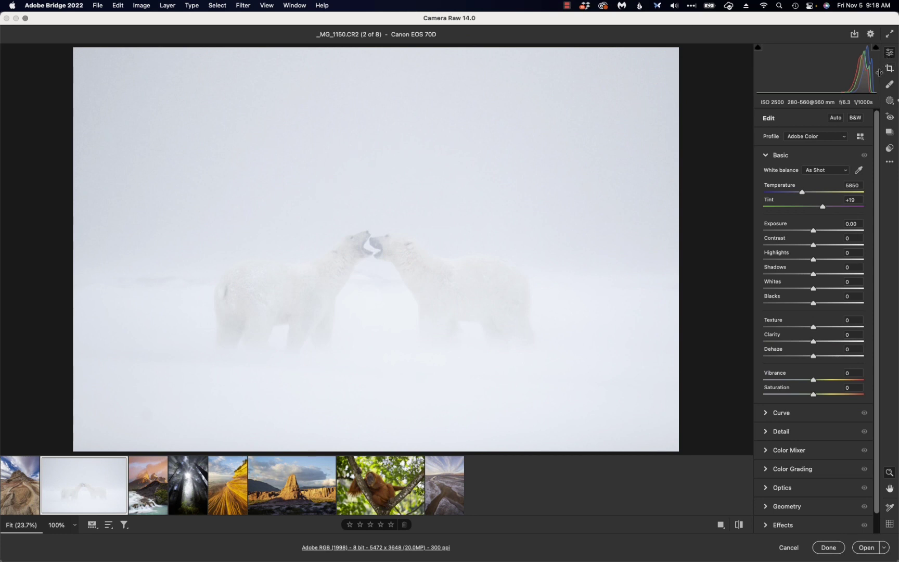
pyautogui.click(463, 211)
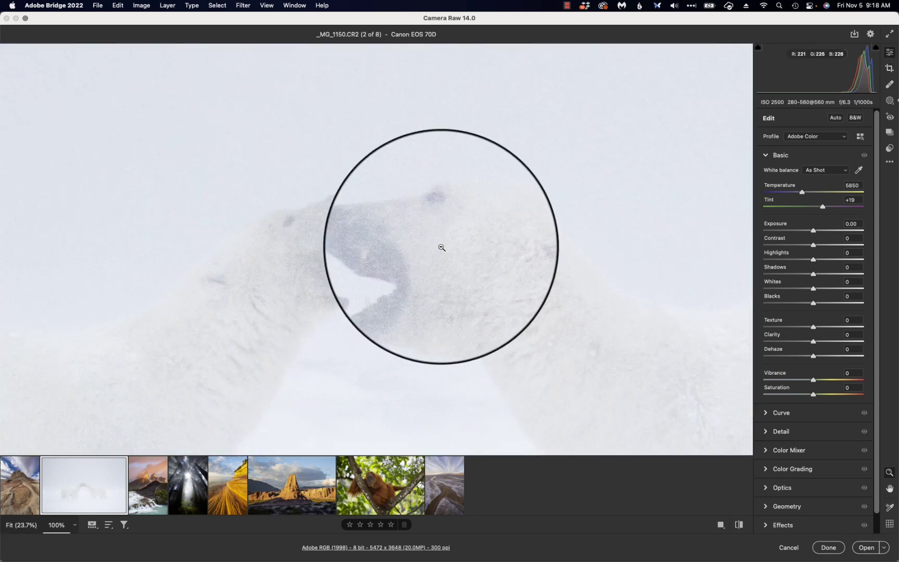
pyautogui.click(890, 101)
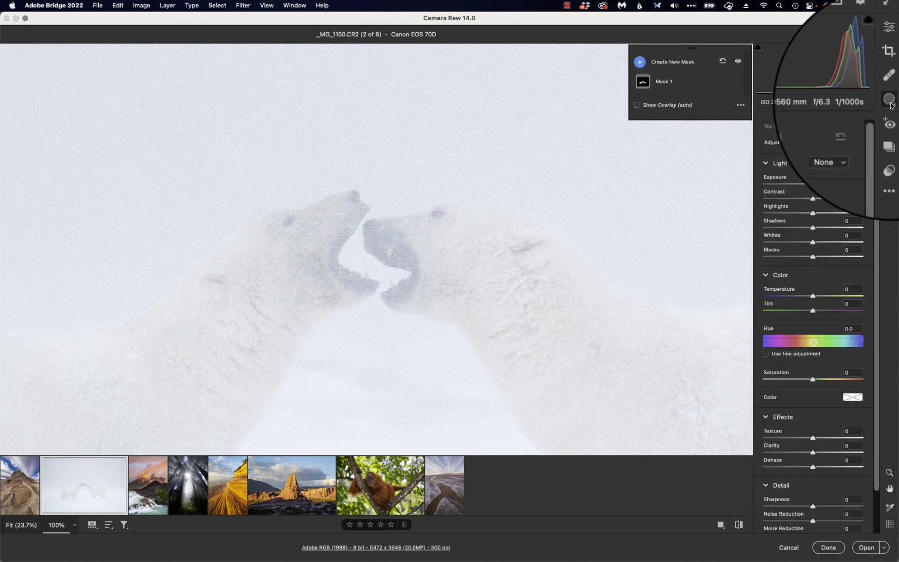
pyautogui.click(666, 82)
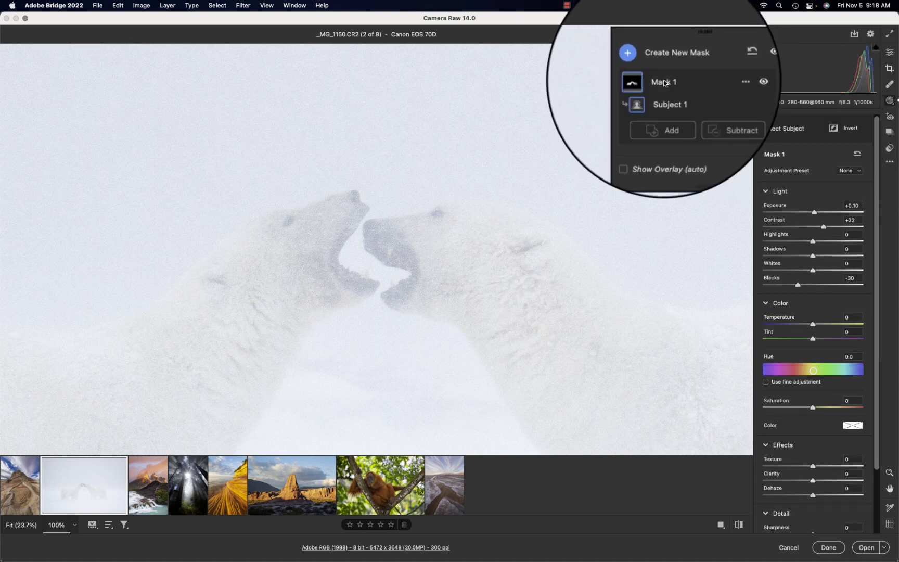
pyautogui.click(707, 114)
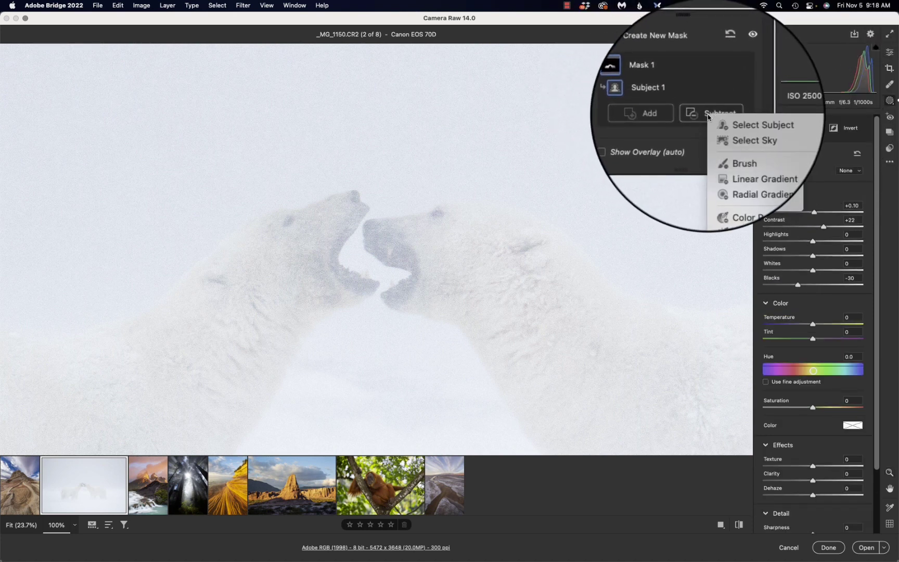
pyautogui.click(732, 146)
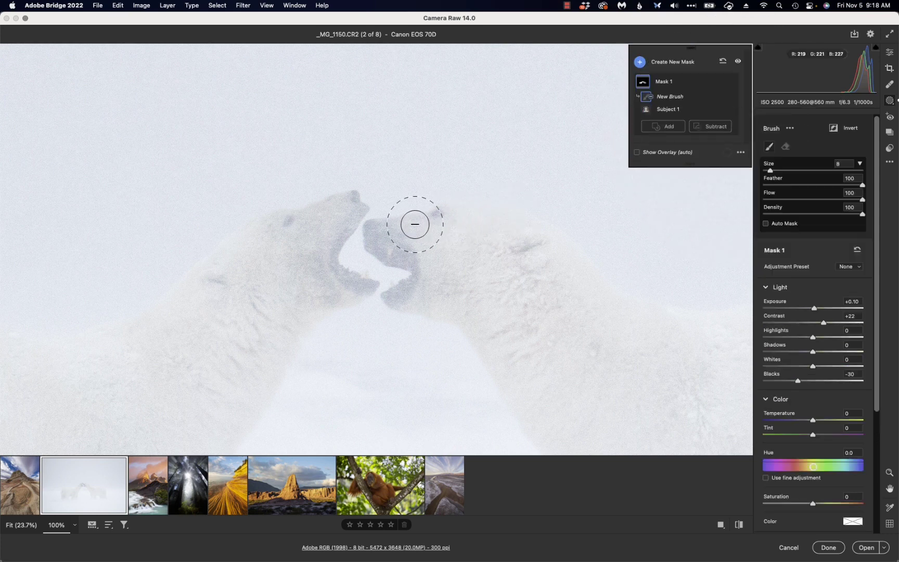
pyautogui.press('[')
pyautogui.press('[')
pyautogui.press('[')
pyautogui.press('[')
pyautogui.press('[')
pyautogui.moveTo(370, 265)
pyautogui.mouseDown()
pyautogui.moveTo(400, 277)
pyautogui.moveTo(378, 301)
pyautogui.moveTo(388, 278)
pyautogui.moveTo(351, 254)
pyautogui.moveTo(355, 232)
pyautogui.moveTo(394, 202)
pyautogui.moveTo(379, 206)
pyautogui.moveTo(345, 256)
pyautogui.moveTo(382, 272)
pyautogui.moveTo(375, 308)
pyautogui.moveTo(405, 328)
pyautogui.moveTo(381, 324)
pyautogui.moveTo(371, 305)
pyautogui.mouseUp()
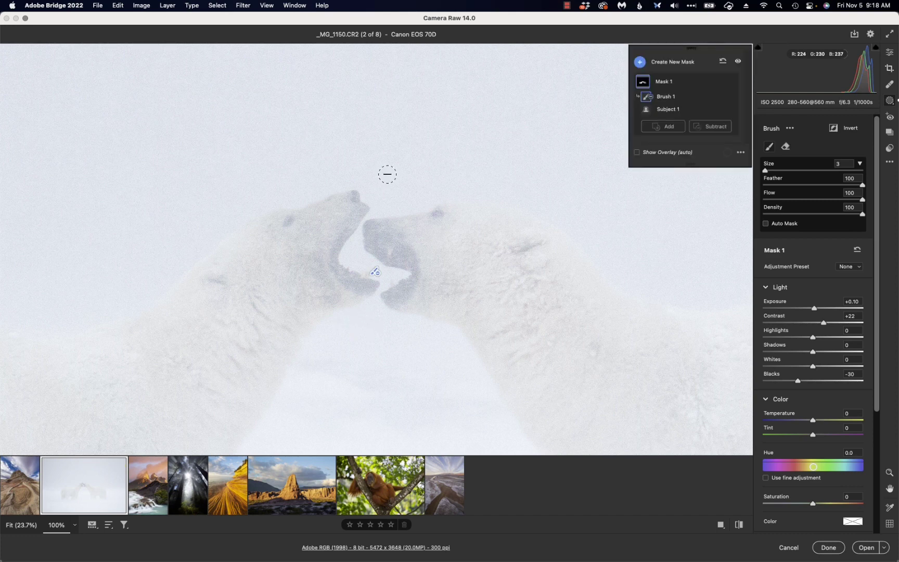
pyautogui.moveTo(386, 180)
pyautogui.mouseDown()
pyautogui.moveTo(371, 193)
pyautogui.moveTo(396, 204)
pyautogui.moveTo(414, 199)
pyautogui.mouseUp()
pyautogui.moveTo(730, 82)
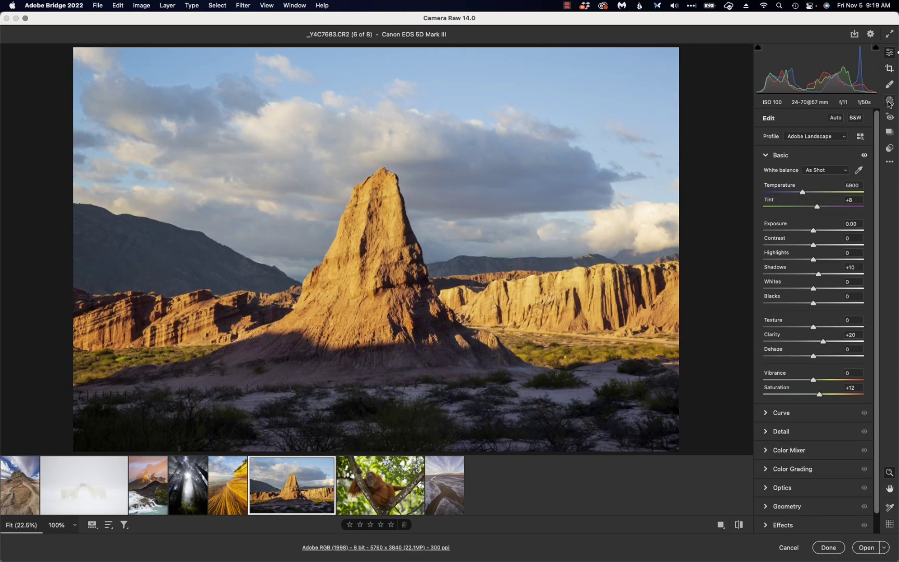
# In the desert rock tower photo, create a Select Subject mask with temperature +12 and slightly raised exposure and saturation.
pyautogui.click(889, 101)
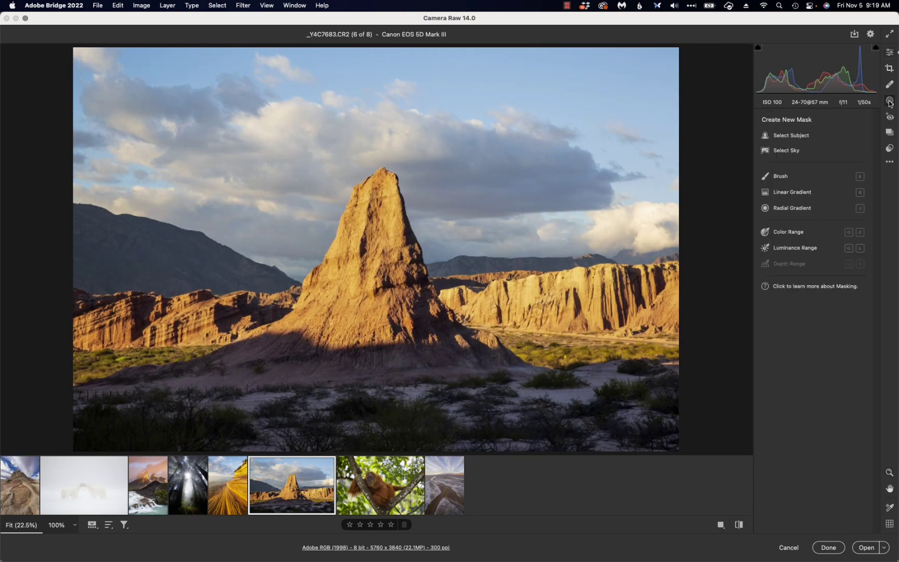
pyautogui.click(800, 137)
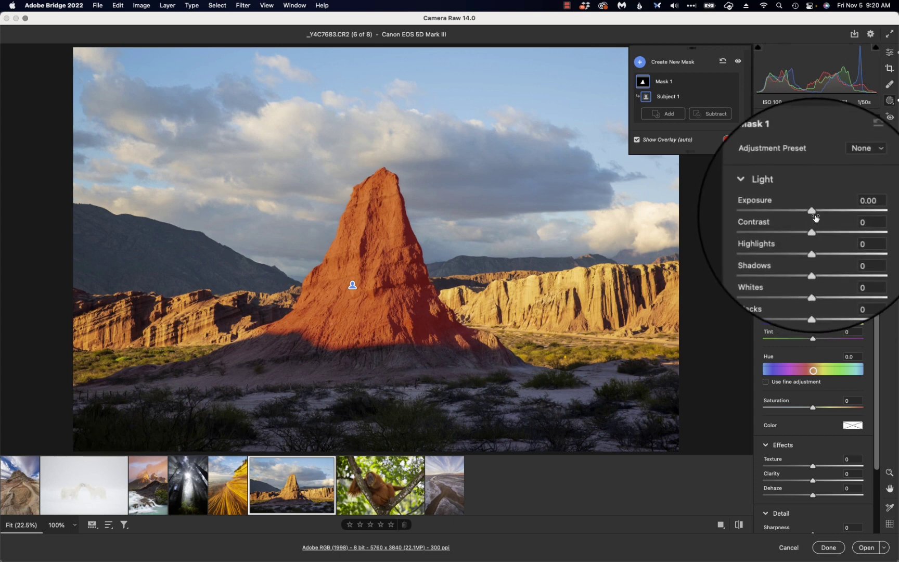
pyautogui.moveTo(813, 212); pyautogui.dragTo(815, 213)
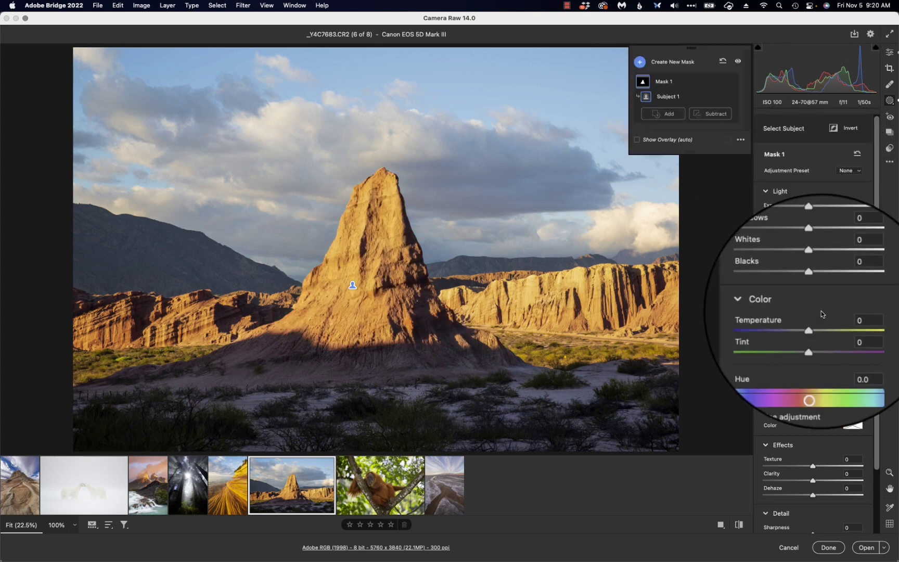
pyautogui.moveTo(813, 325); pyautogui.dragTo(819, 325)
pyautogui.moveTo(814, 411); pyautogui.dragTo(816, 408)
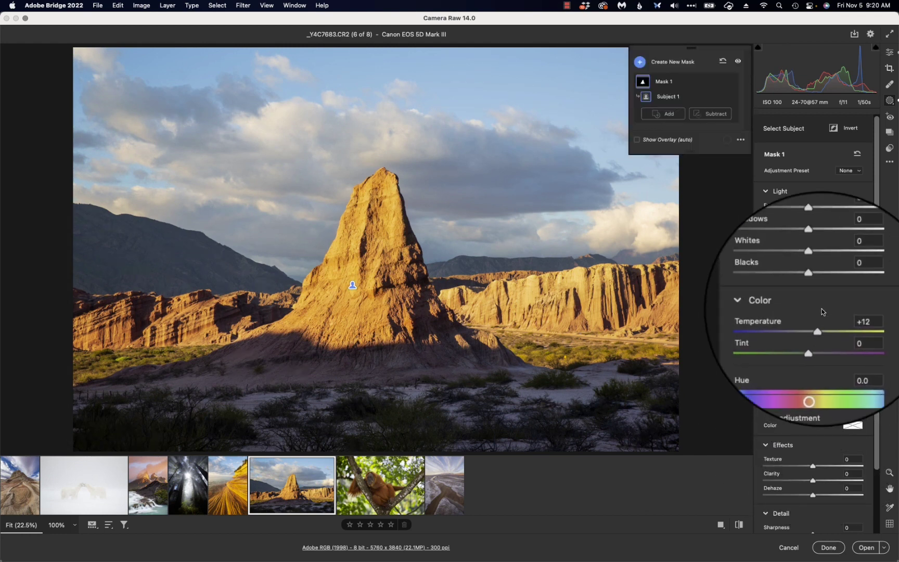
# Create a Select Sky mask in the rock tower photo with exposure -0.35, clarity +13 and Dehaze +9.
pyautogui.click(676, 62)
pyautogui.click(713, 76)
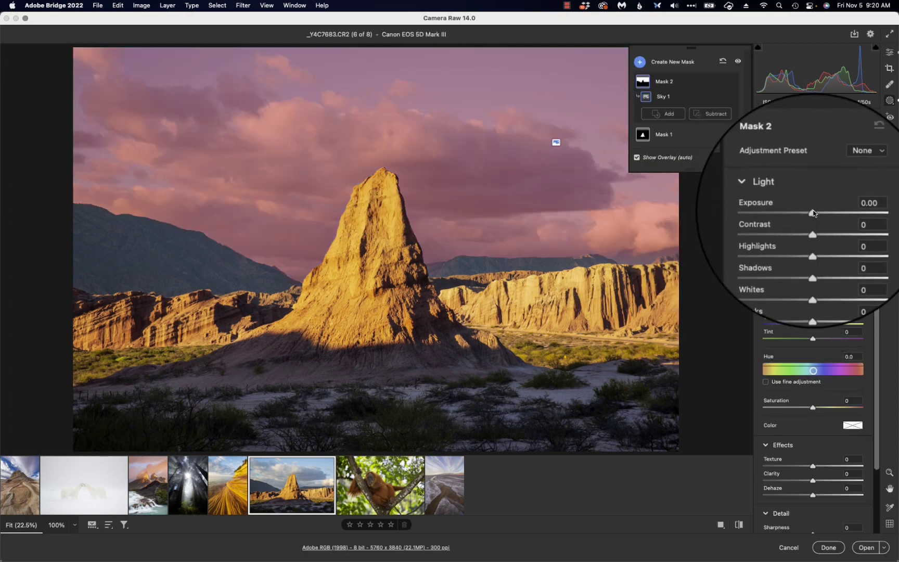
pyautogui.moveTo(813, 210); pyautogui.dragTo(810, 210)
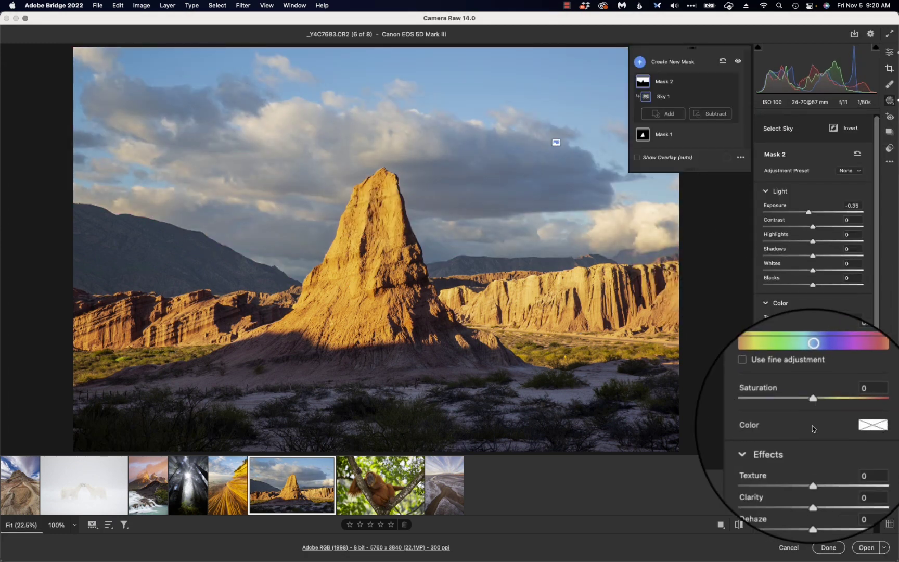
pyautogui.moveTo(815, 479)
pyautogui.mouseDown()
pyautogui.moveTo(822, 480)
pyautogui.moveTo(818, 495)
pyautogui.mouseUp()
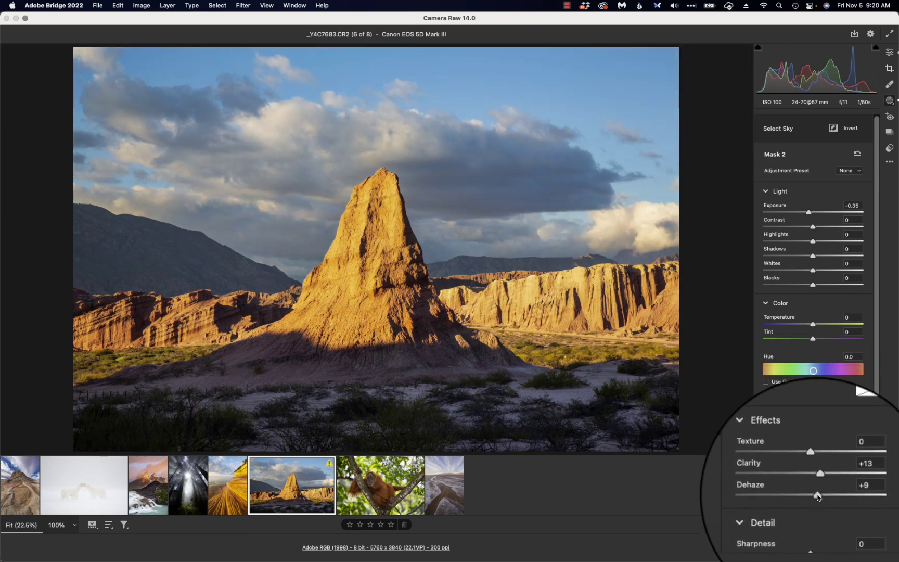
# Try sky mask exposures of -1.15, -0.45 and -1.30, and inspect the rock tower's edge against the sky at 100%.
pyautogui.moveTo(810, 213); pyautogui.dragTo(800, 213)
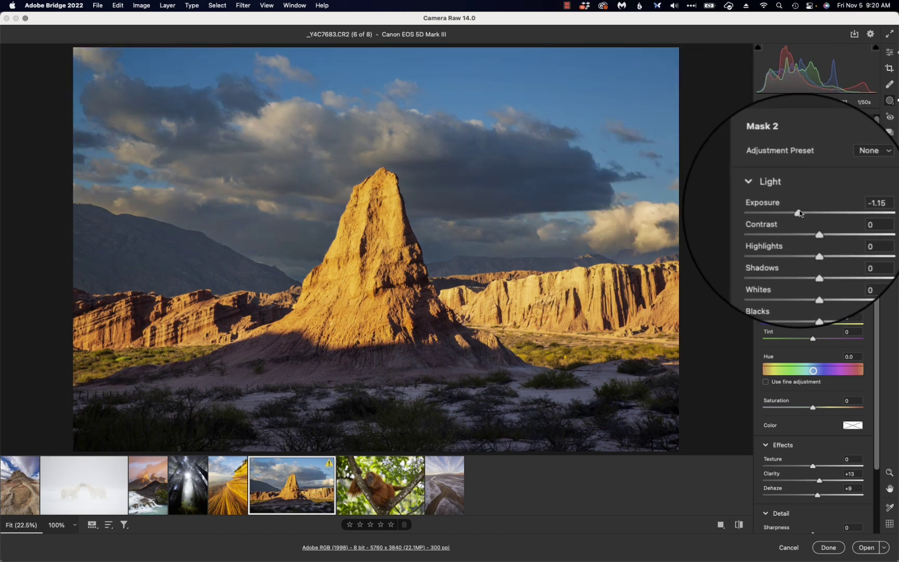
pyautogui.moveTo(800, 214); pyautogui.dragTo(808, 213)
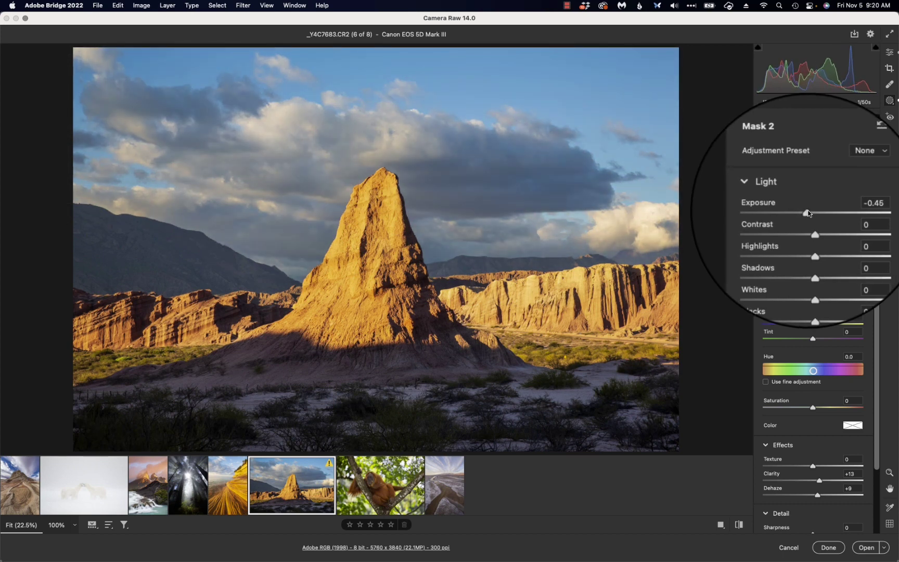
pyautogui.moveTo(809, 213); pyautogui.dragTo(797, 213)
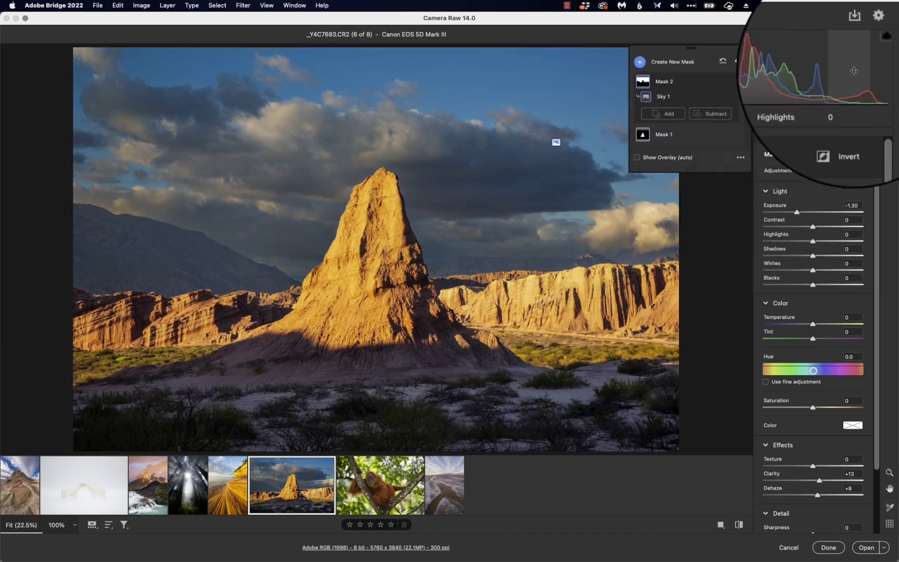
pyautogui.click(890, 52)
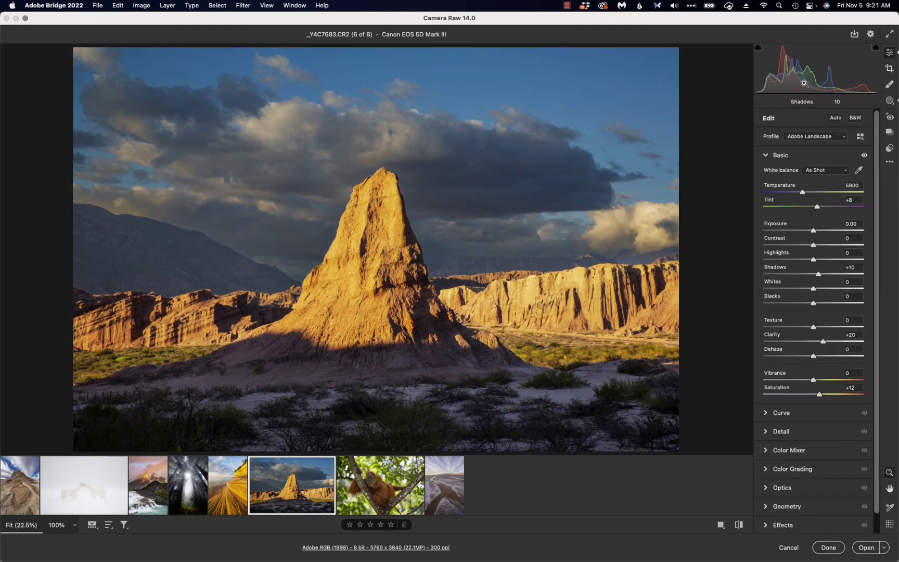
pyautogui.click(401, 195)
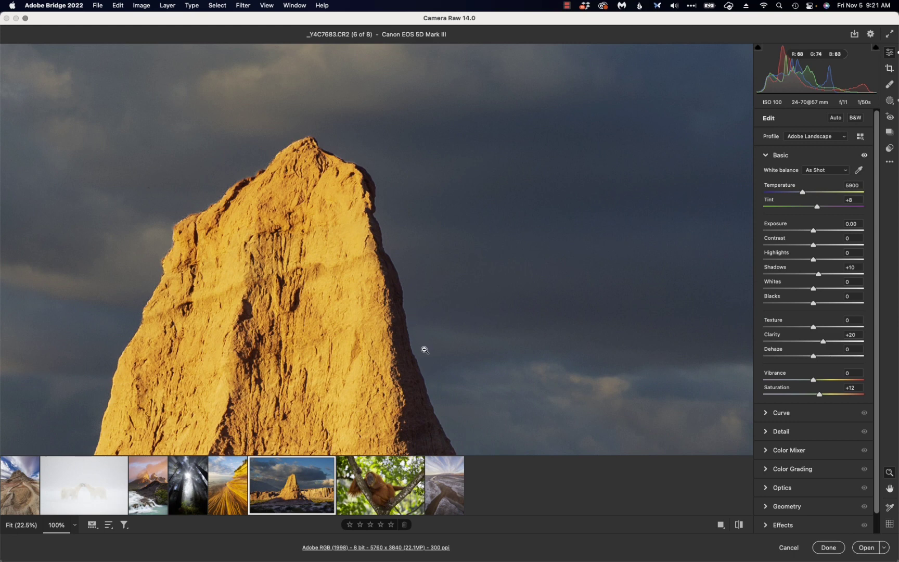
pyautogui.click(410, 209)
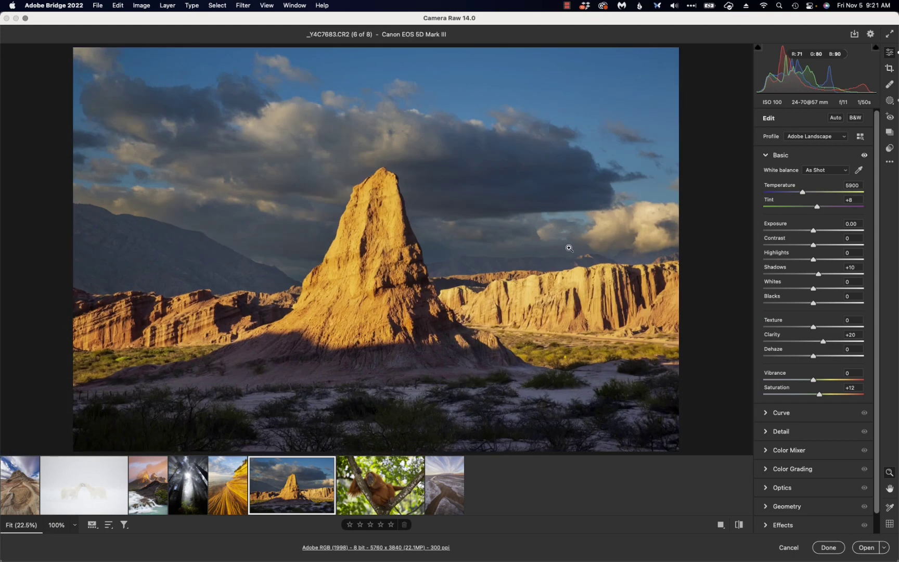
# Set the exposure of the rock tower photo's sky mask to -0.35.
pyautogui.click(891, 100)
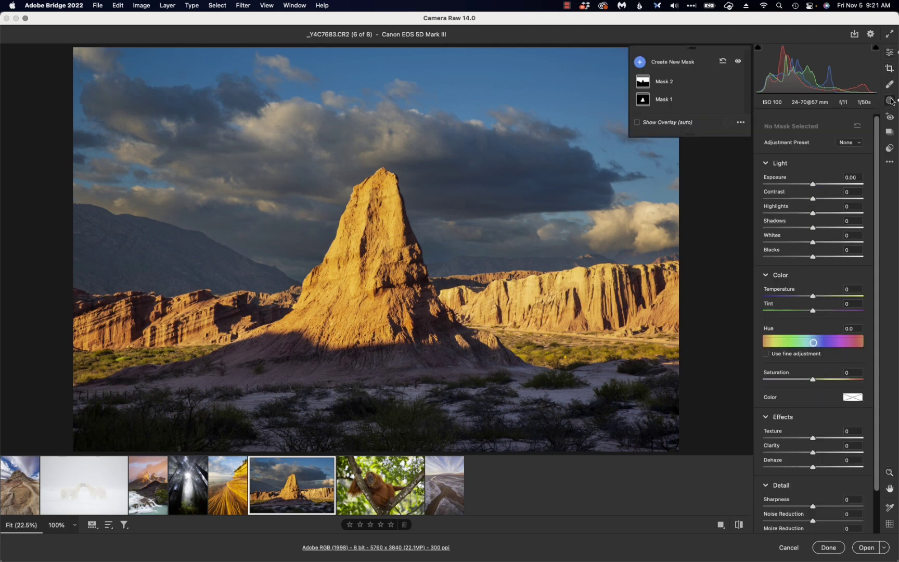
pyautogui.click(665, 82)
pyautogui.moveTo(798, 212); pyautogui.dragTo(810, 213)
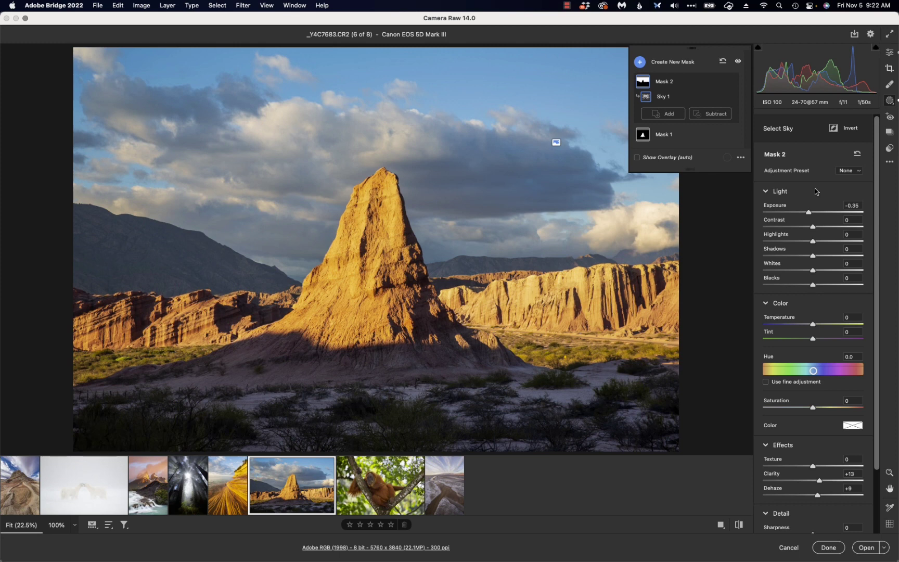
# In the sunlit forest photo, create a Color Range mask sampled from the green undergrowth and set Refine to 72.
pyautogui.moveTo(457, 482)
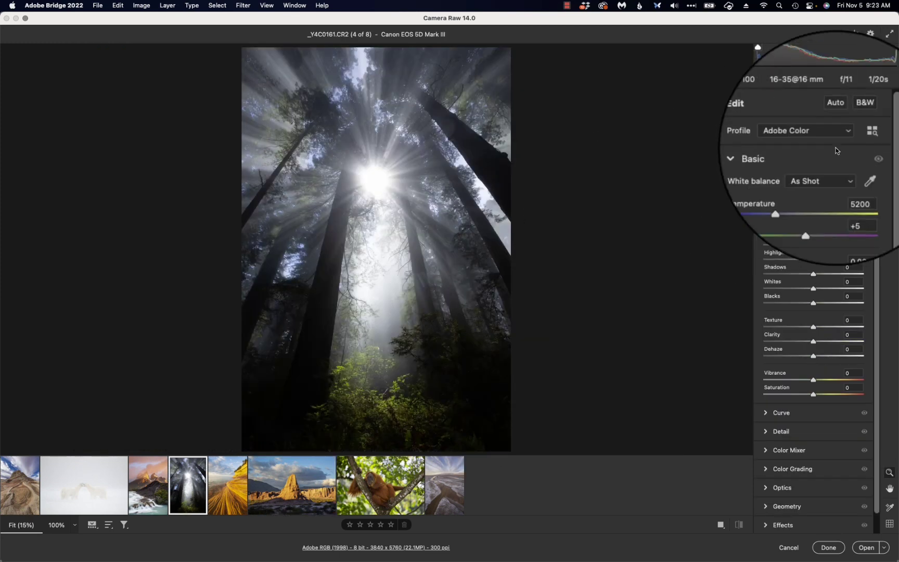
pyautogui.click(890, 101)
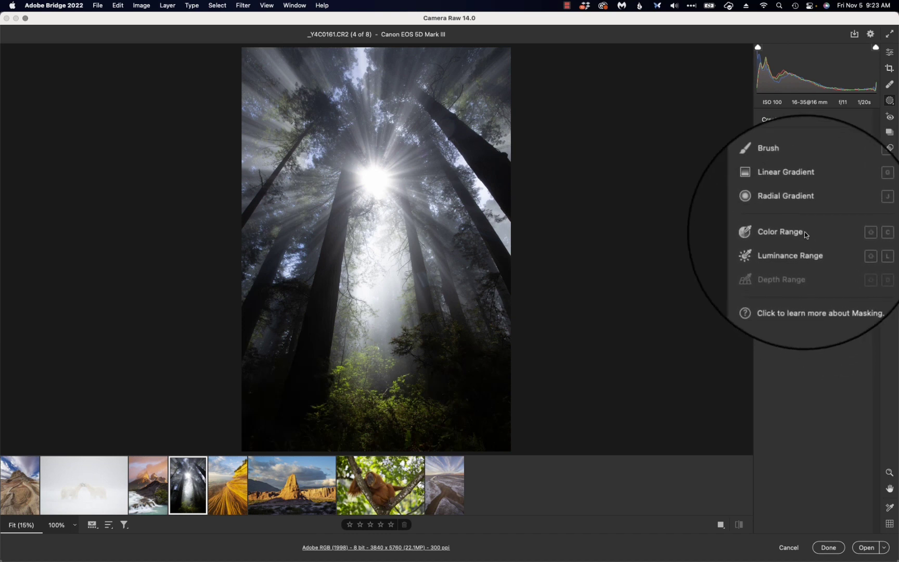
pyautogui.moveTo(797, 233)
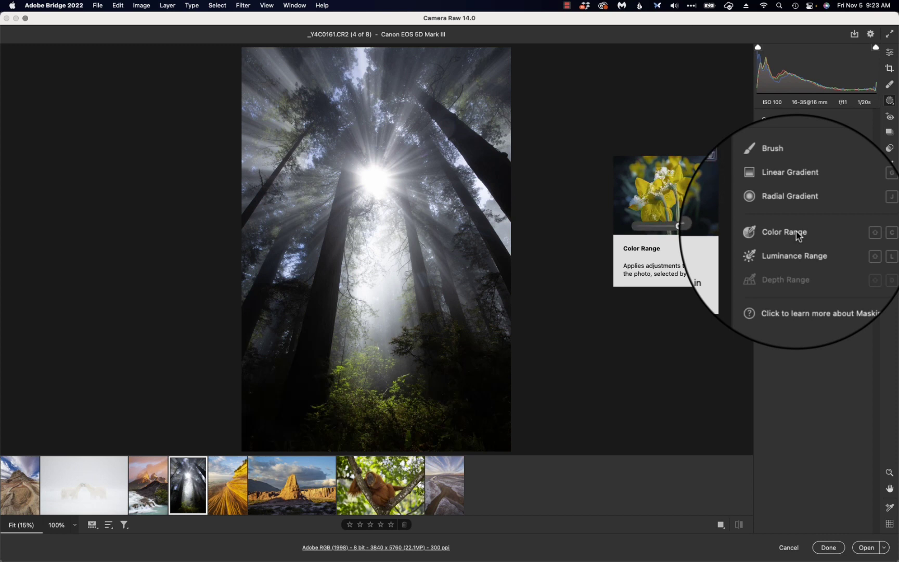
pyautogui.moveTo(795, 254)
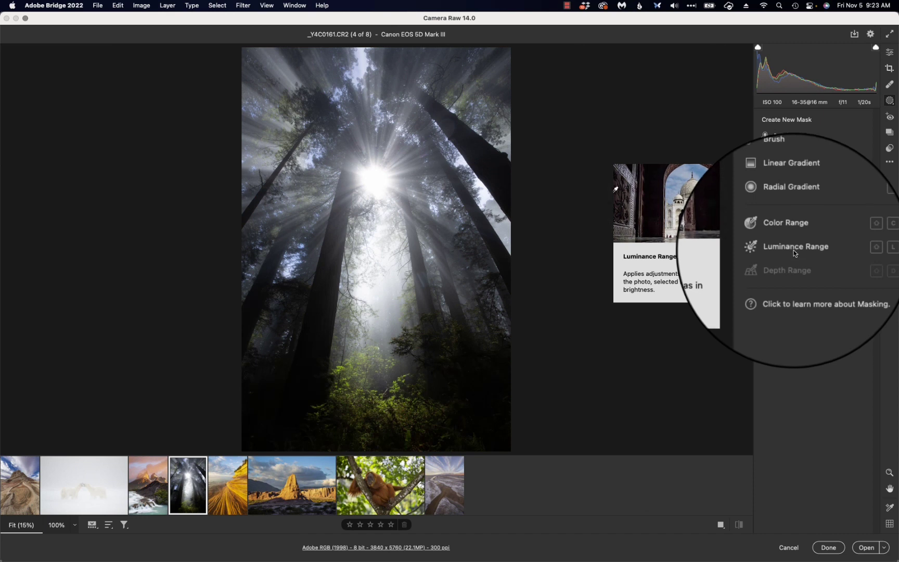
pyautogui.click(791, 232)
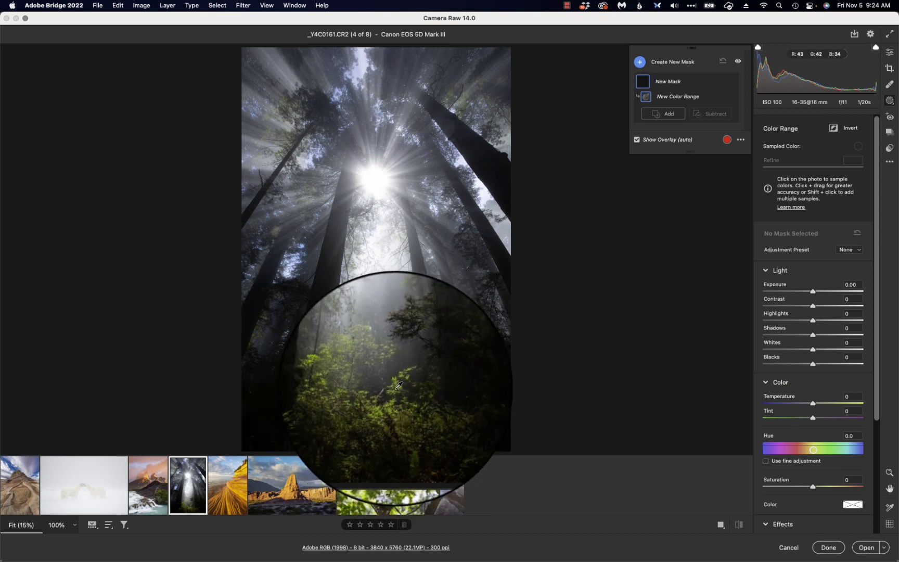
pyautogui.click(383, 406)
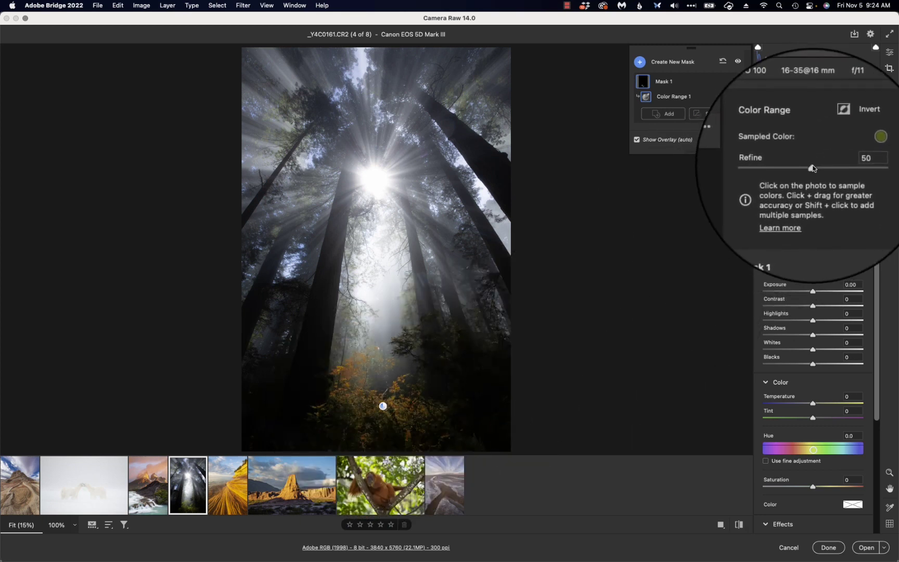
pyautogui.moveTo(812, 167); pyautogui.dragTo(834, 163)
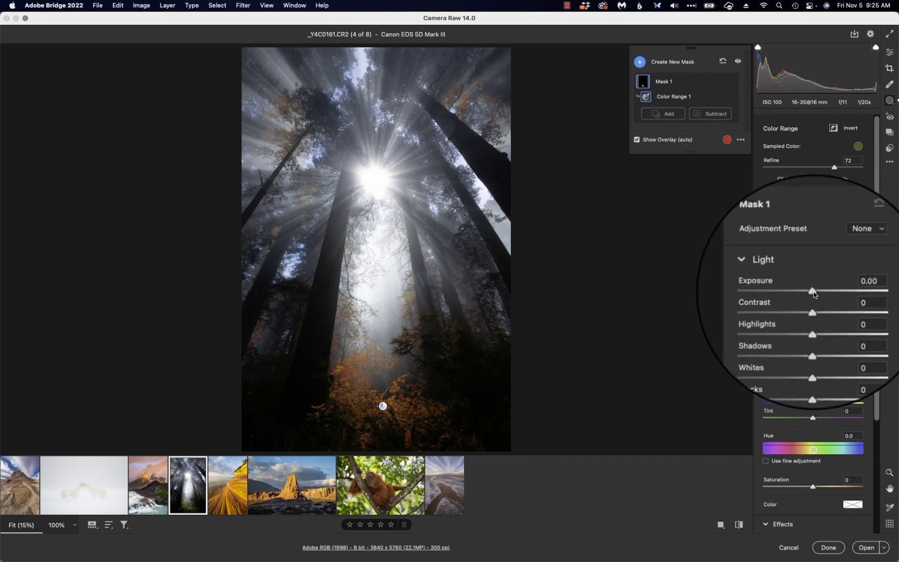
# Set the forest undergrowth mask's exposure to +0.35 and temperature to +13, and slightly raise its saturation.
pyautogui.moveTo(814, 293); pyautogui.dragTo(818, 293)
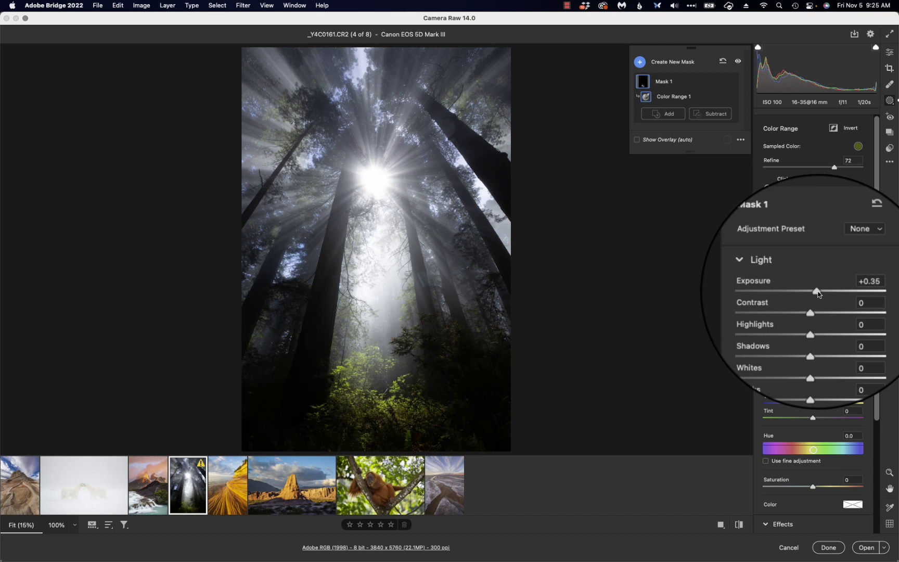
pyautogui.moveTo(813, 400); pyautogui.dragTo(820, 406)
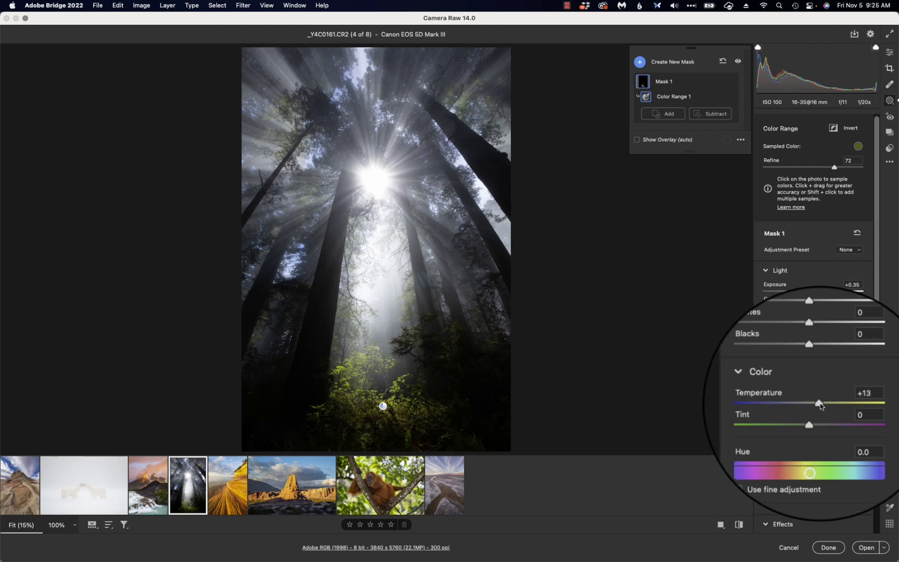
pyautogui.moveTo(813, 488); pyautogui.dragTo(818, 497)
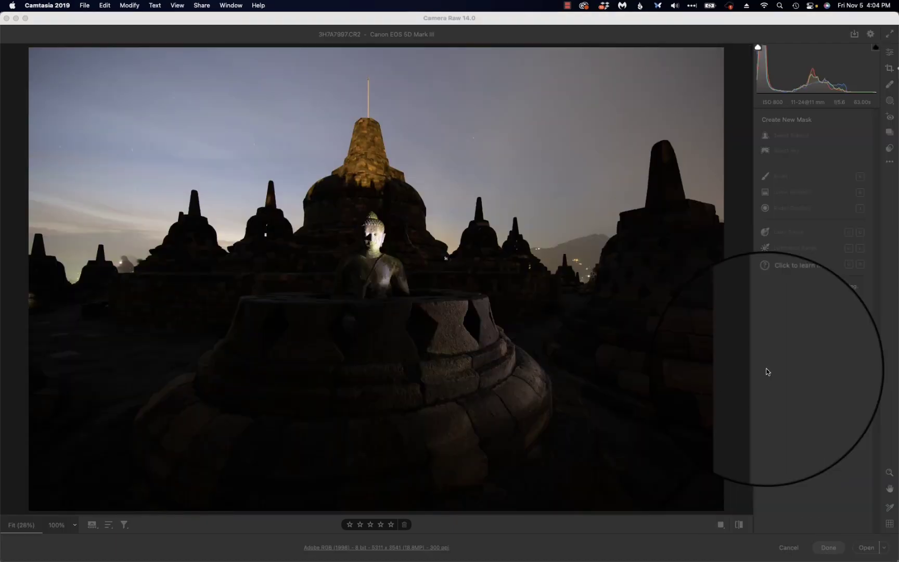
# In the Buddha temple photo, create a Luminance Range mask sampled from the dark stone and extend its upper falloff to 79.
pyautogui.click(890, 101)
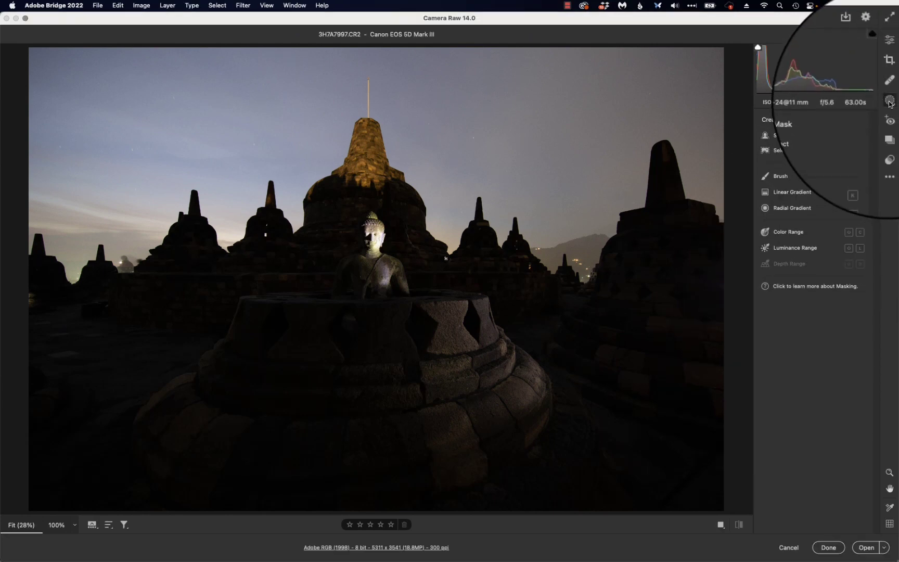
pyautogui.click(791, 247)
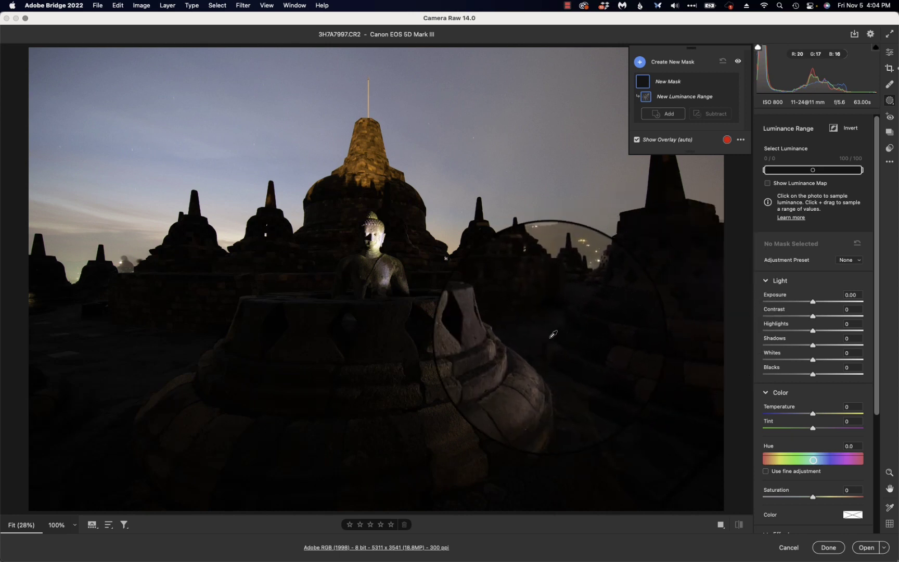
pyautogui.click(544, 335)
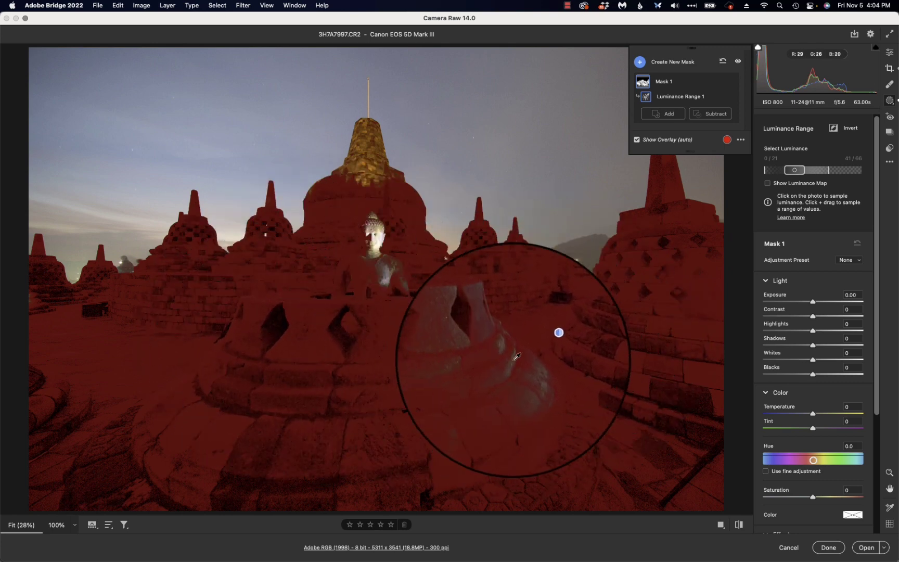
pyautogui.moveTo(828, 172); pyautogui.dragTo(840, 176)
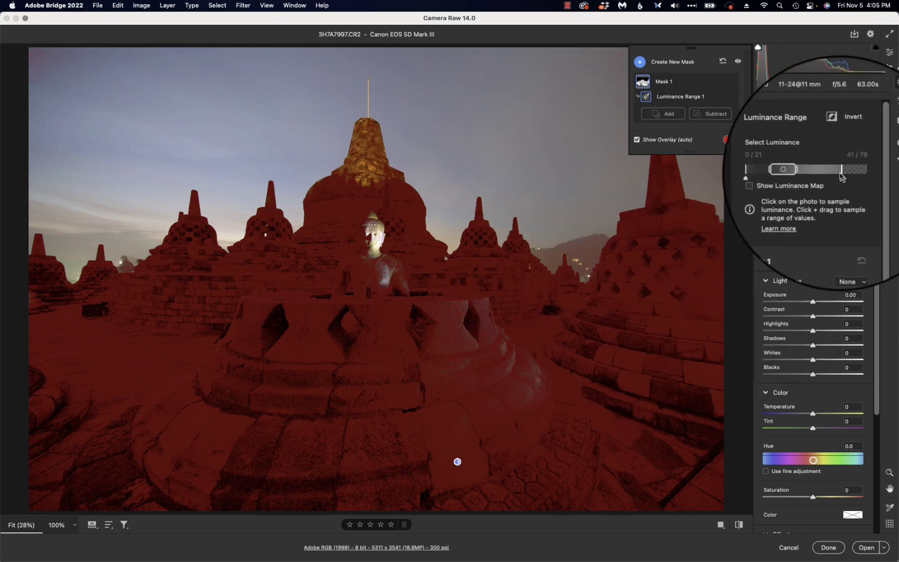
# Set the temple photo's luminance mask to exposure +1.25 and clarity +19.
pyautogui.moveTo(813, 301); pyautogui.dragTo(829, 302)
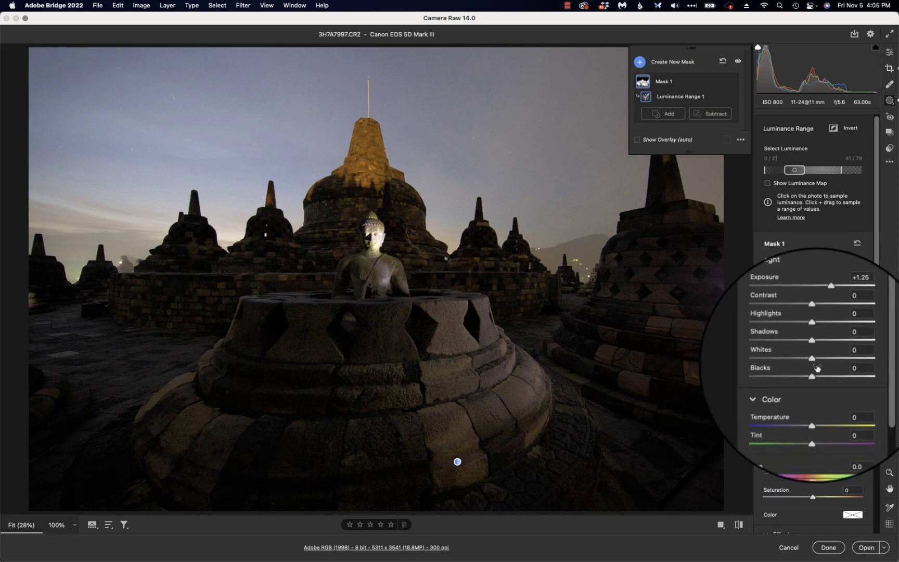
pyautogui.moveTo(872, 414); pyautogui.dragTo(881, 460)
pyautogui.moveTo(812, 495); pyautogui.dragTo(825, 498)
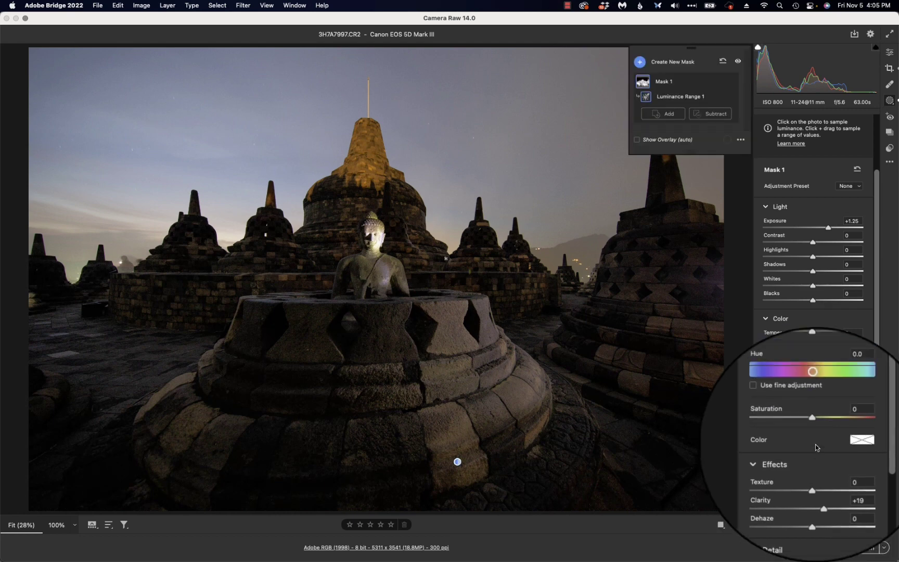